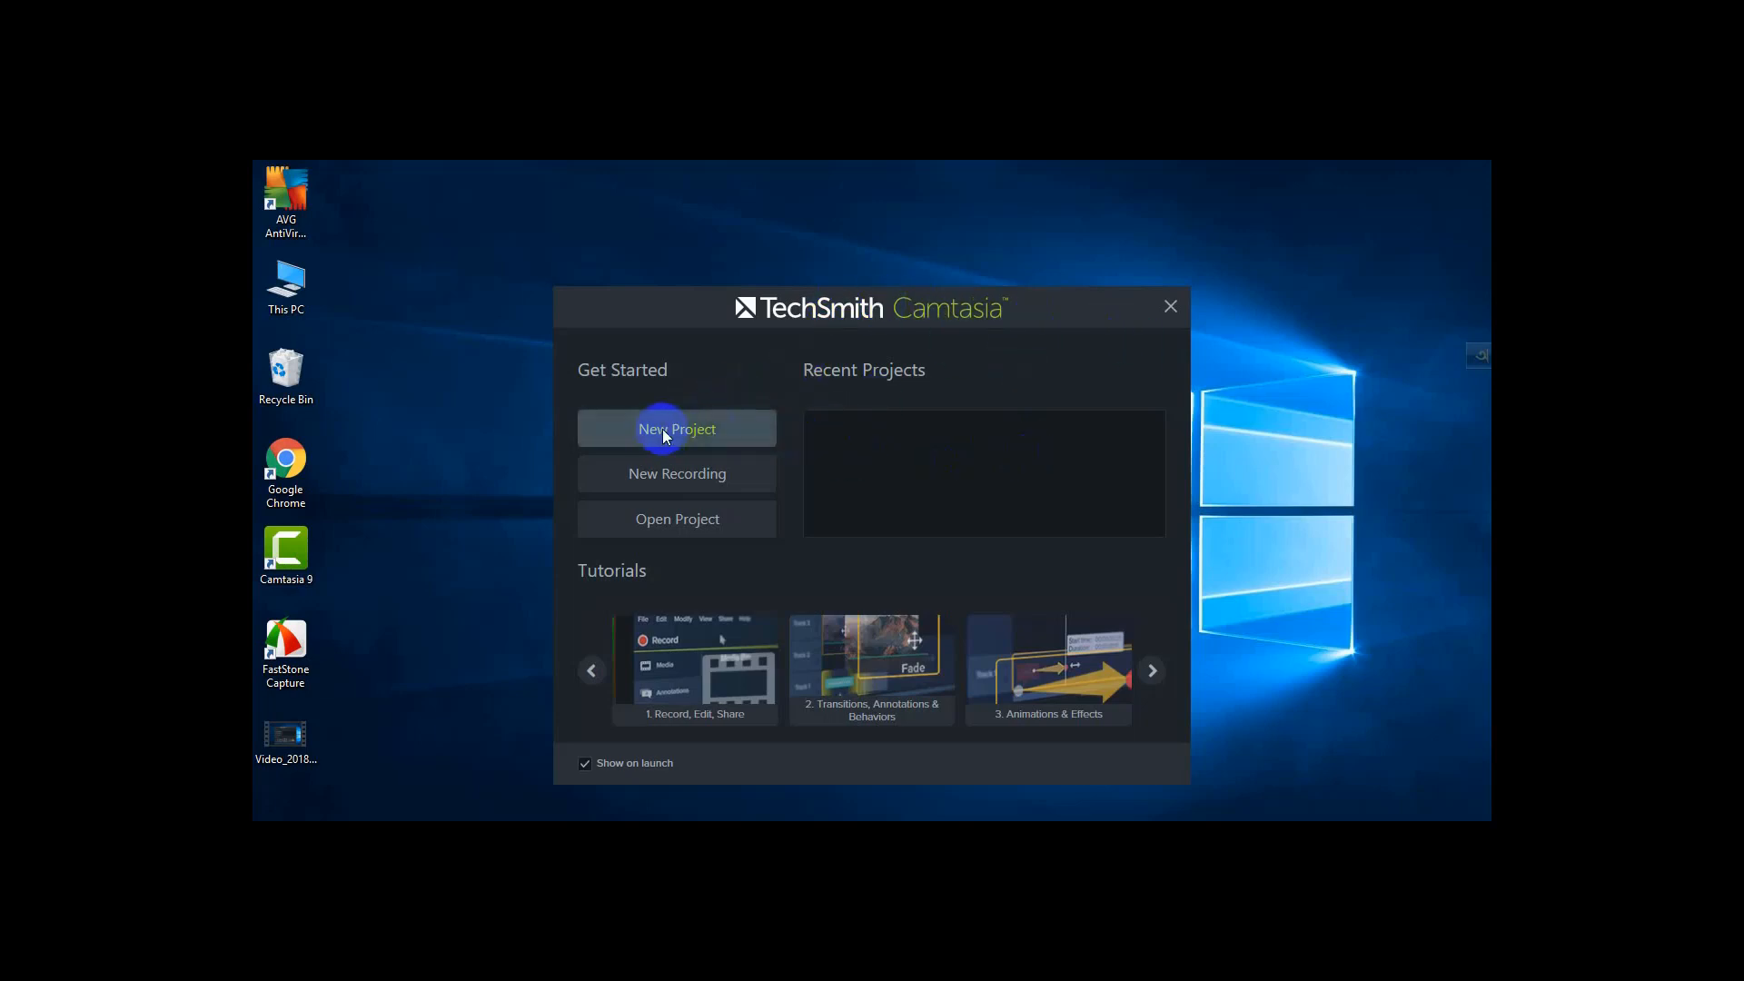
Create a new project and expand the Motion Graphics - Intro Clips folder in the media library.
{"action": "left_click", "coordinate": [692, 433]}
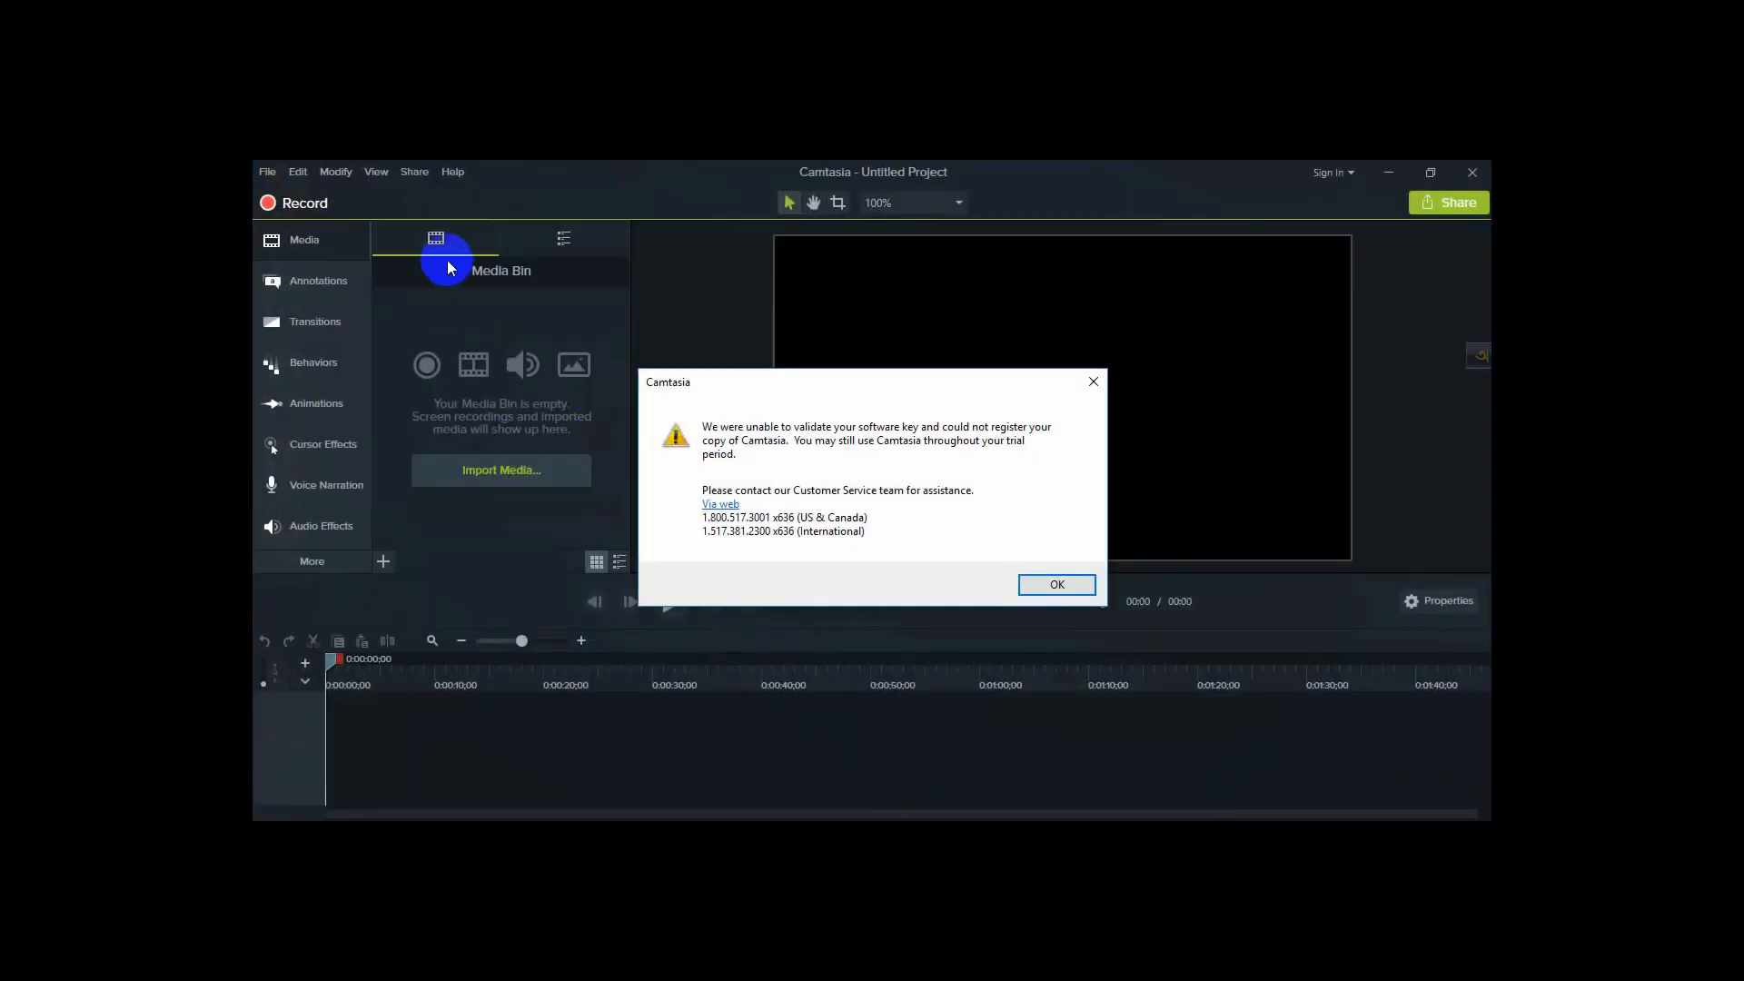
{"action": "left_click", "coordinate": [1094, 377]}
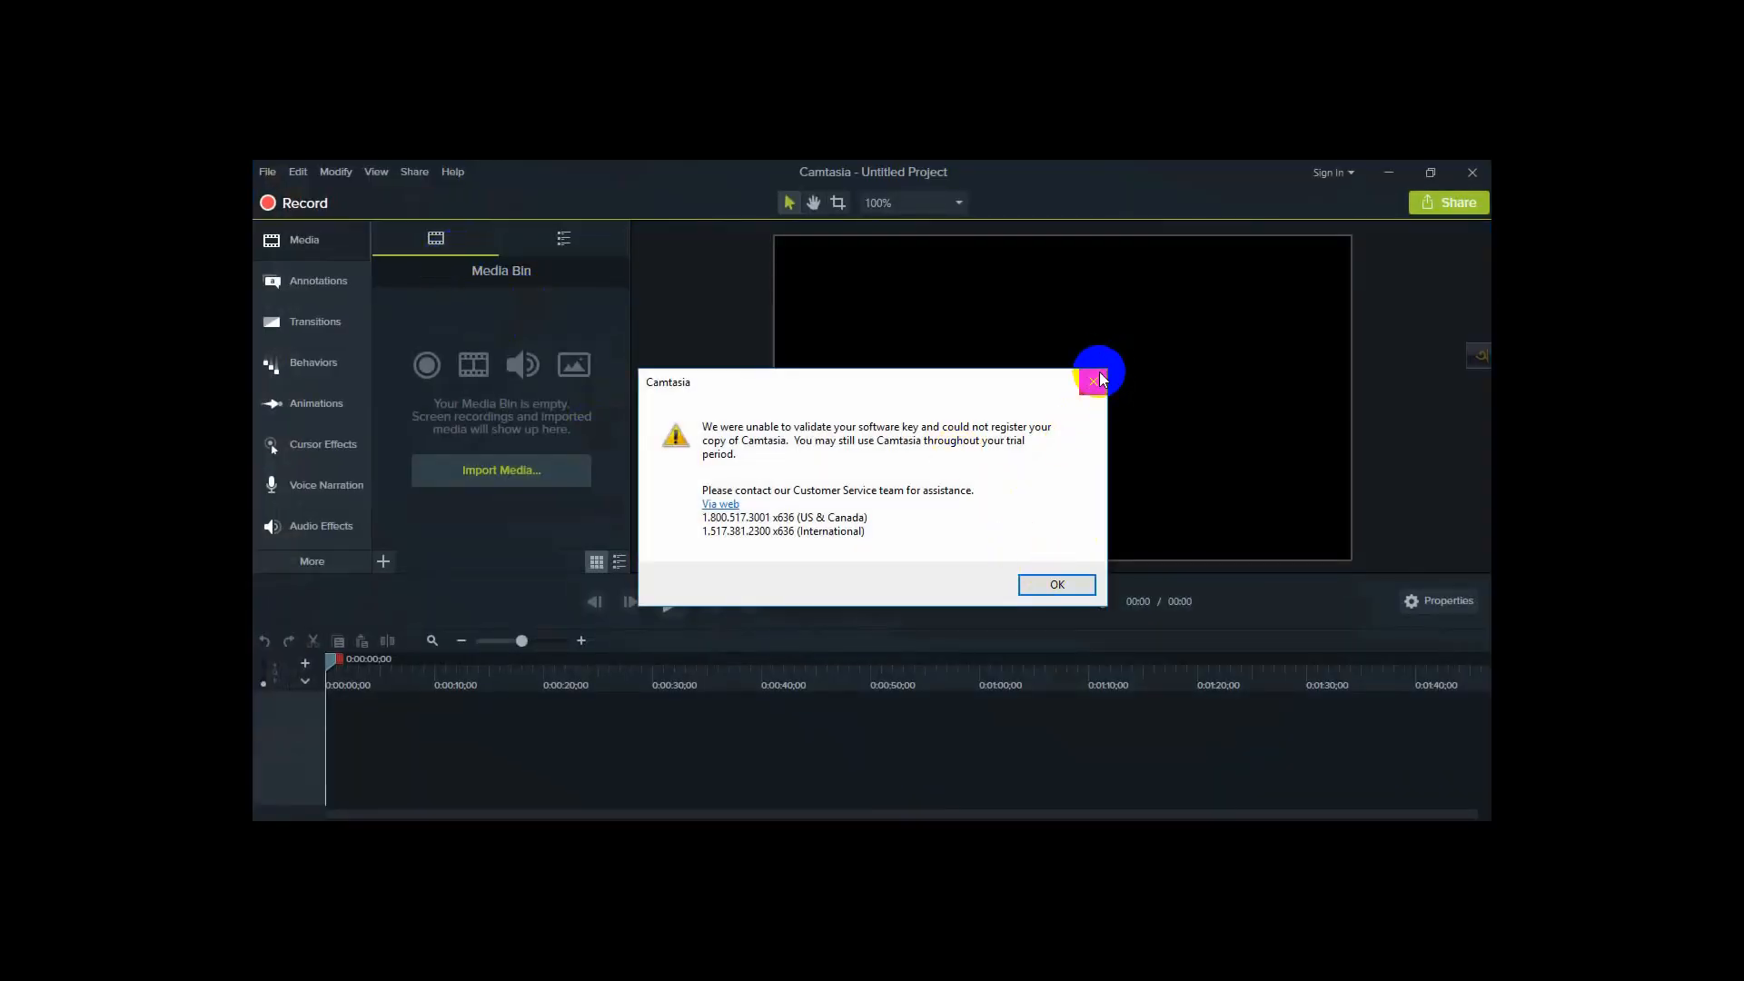
{"action": "left_click", "coordinate": [565, 241]}
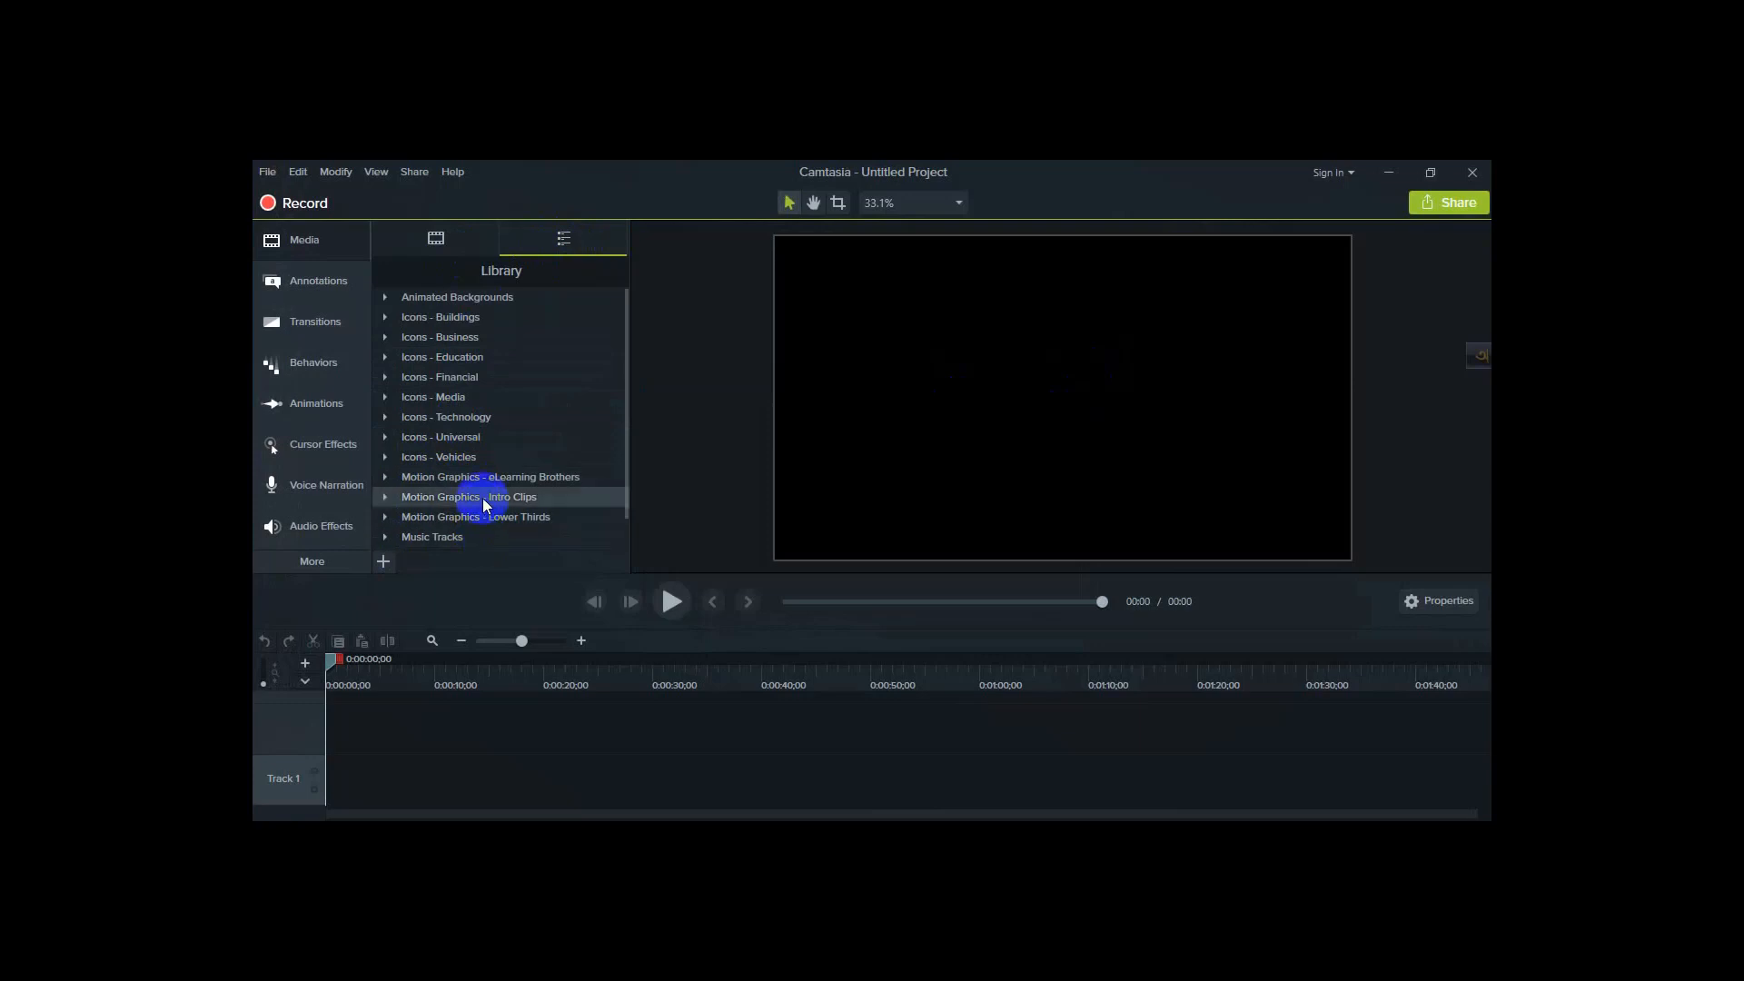
{"action": "left_click", "coordinate": [409, 505]}
{"action": "left_click", "coordinate": [385, 499]}
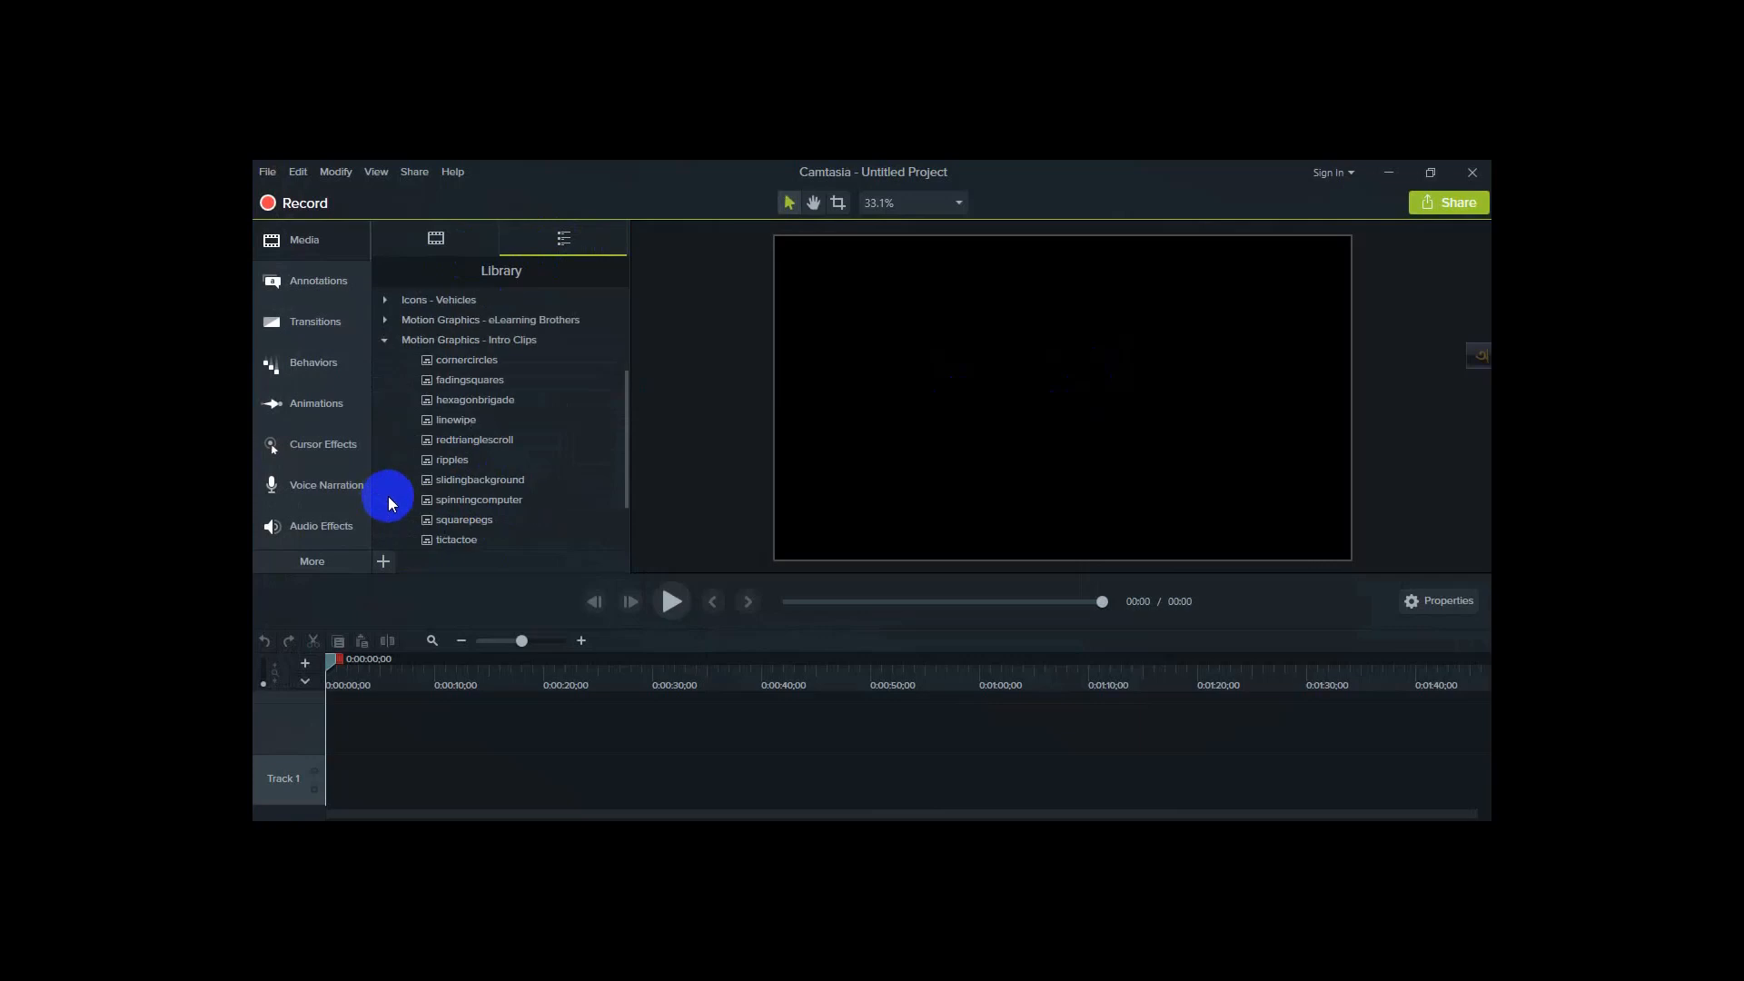
Preview the cornercircles intro clip from the library and close the preview.
{"action": "left_click", "coordinate": [488, 365]}
{"action": "double_click", "coordinate": [488, 364]}
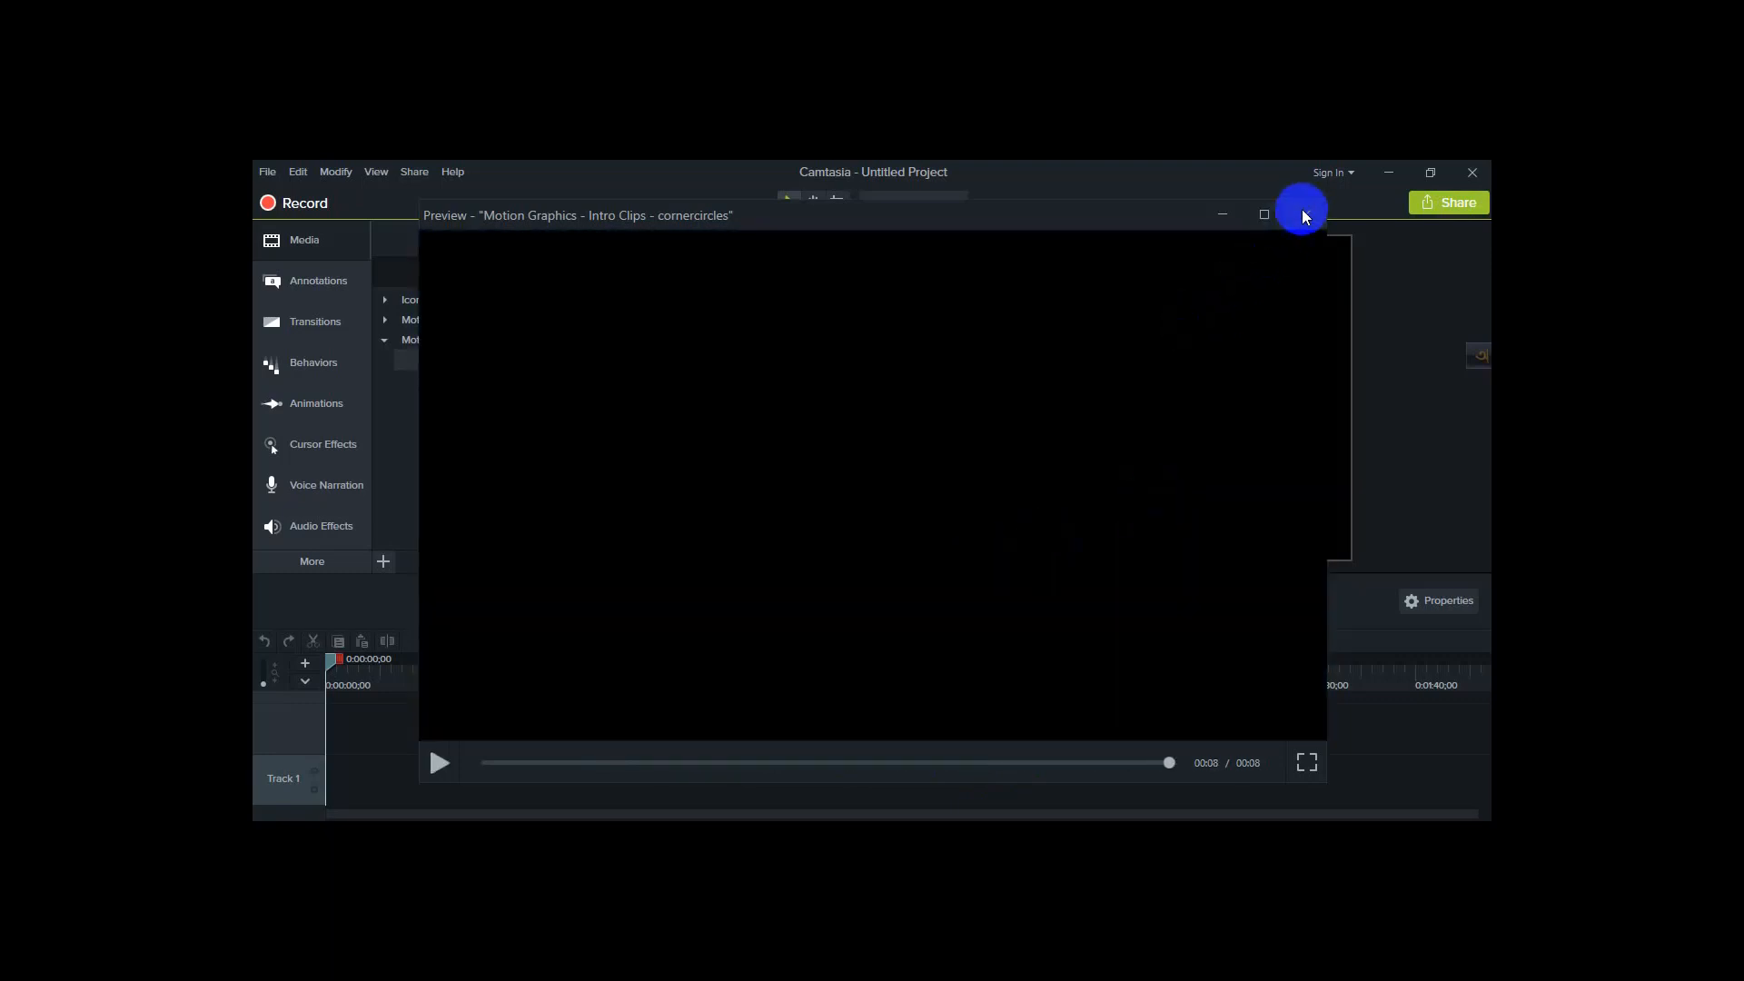
{"action": "left_click", "coordinate": [1309, 215]}
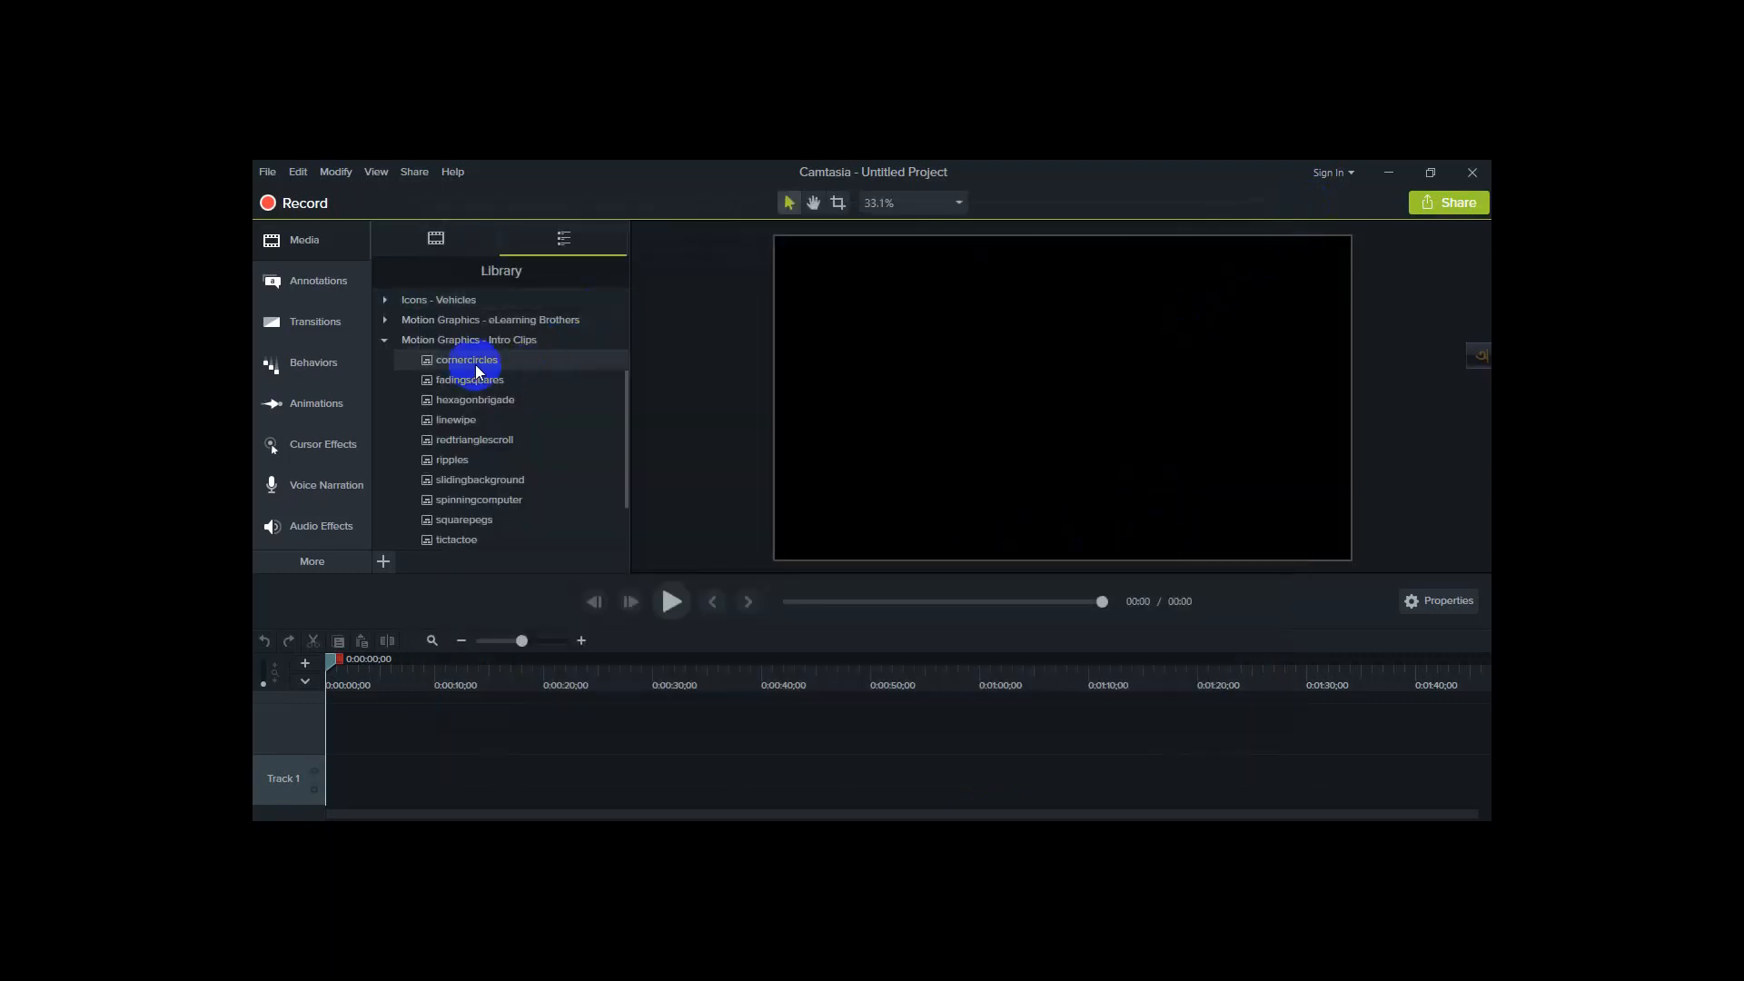
Place the cornercircles clip on the canvas so that it covers the whole frame, and play it through.
{"action": "left_click_drag", "start_coordinate": [483, 365], "coordinate": [1043, 407]}
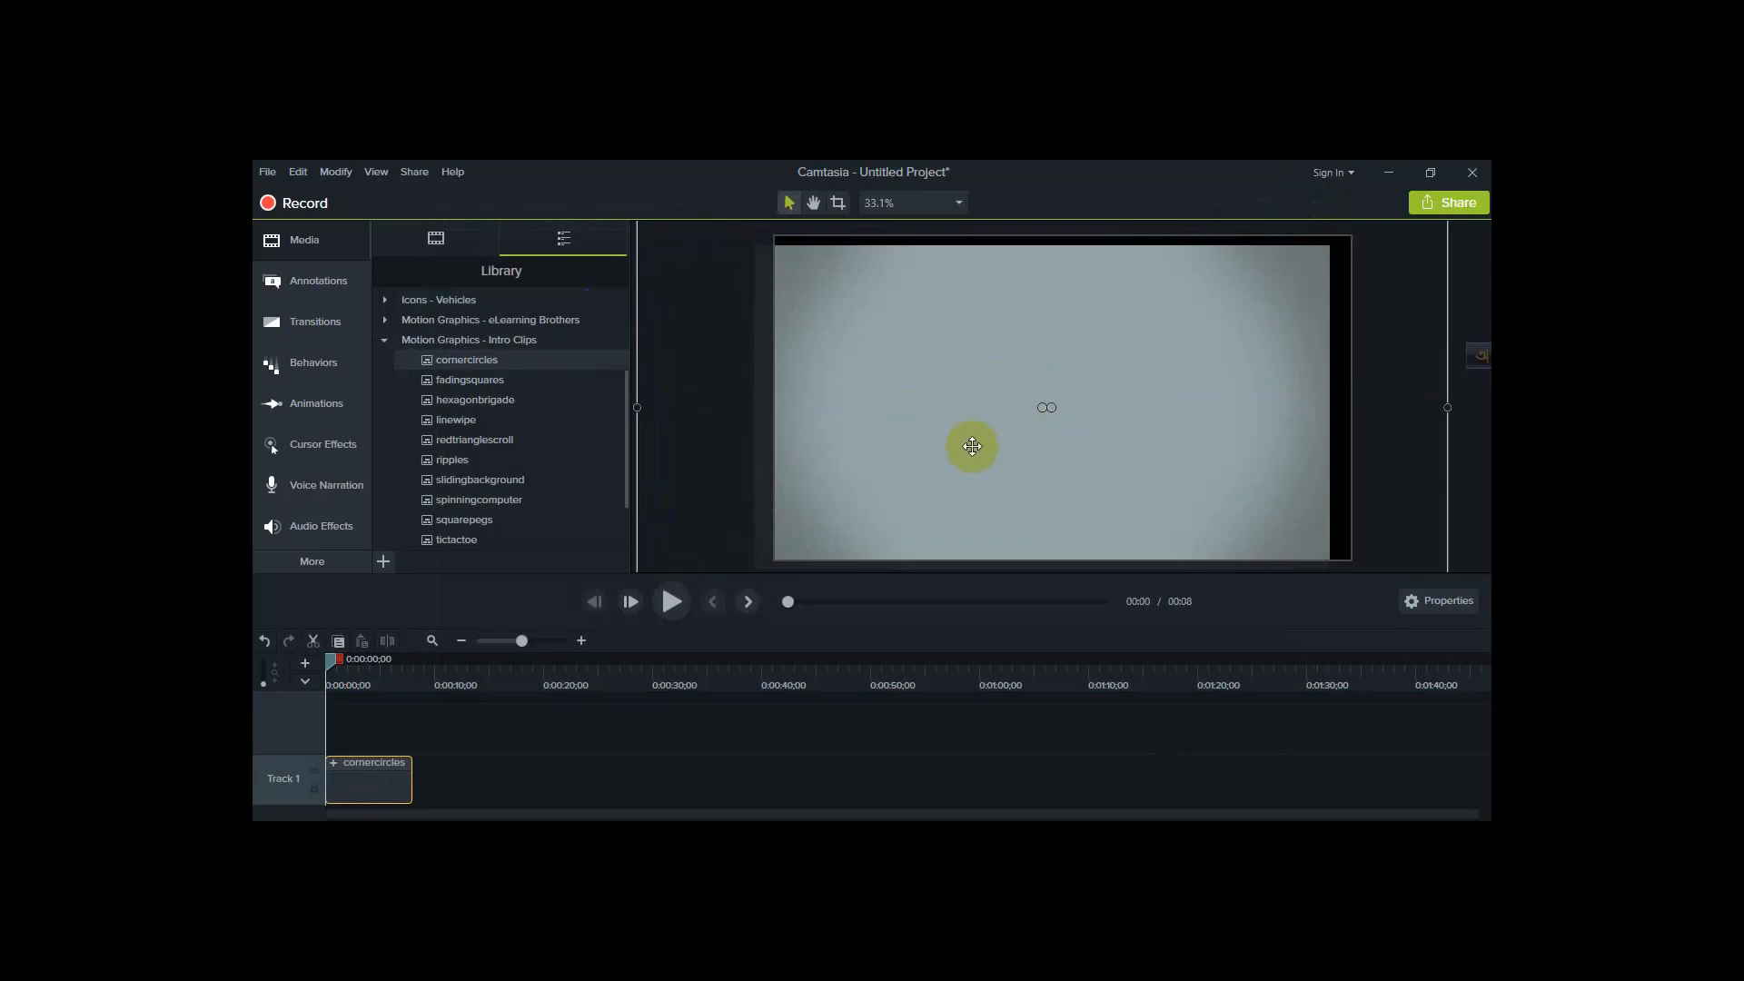
{"action": "left_click_drag", "start_coordinate": [972, 442], "coordinate": [995, 435]}
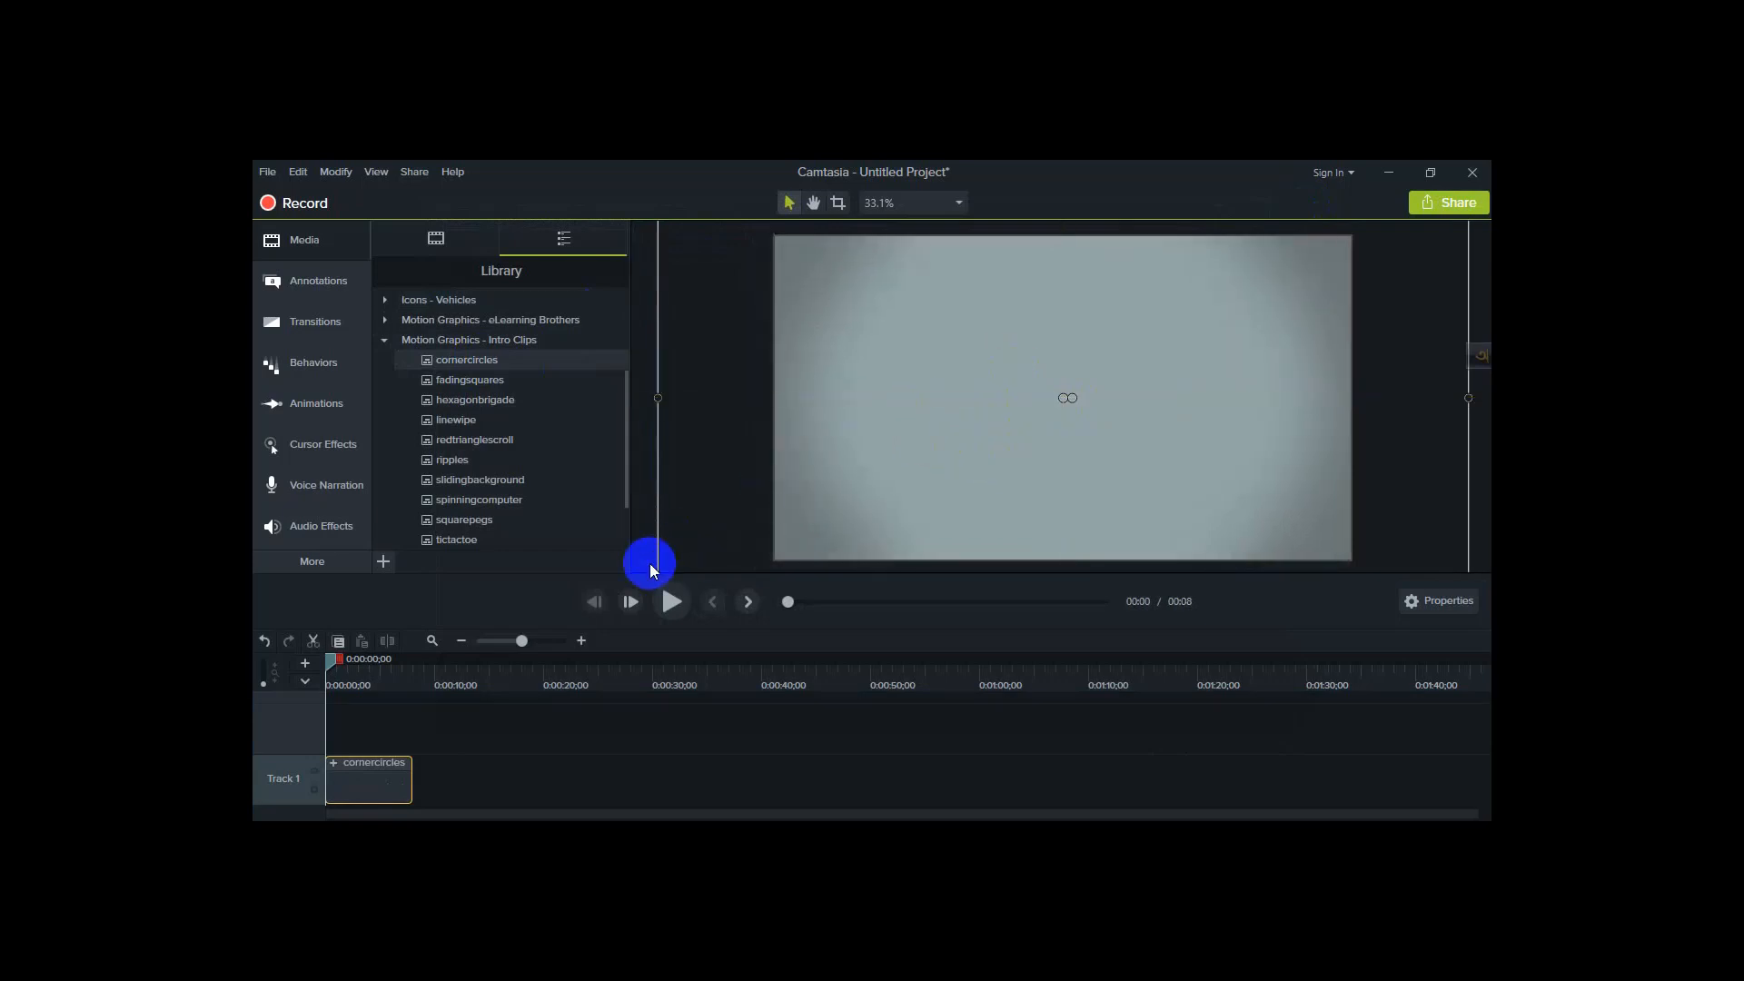
{"action": "left_click", "coordinate": [676, 603]}
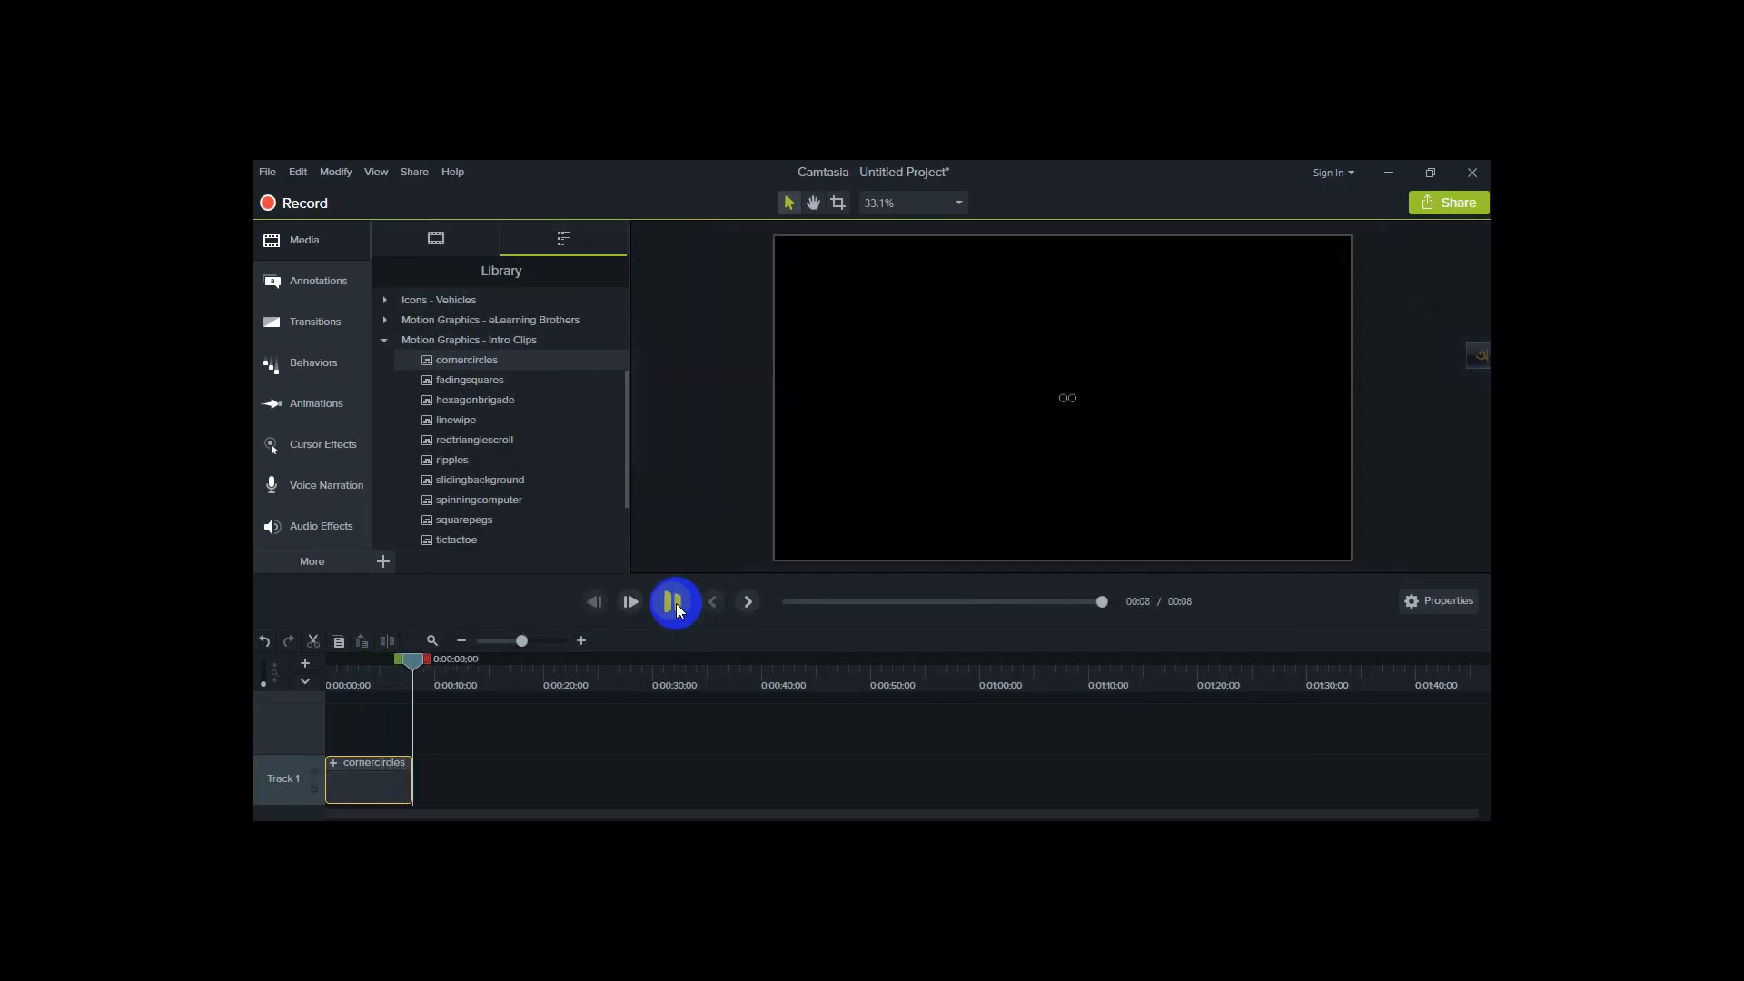
Expand the cornercircles group on the timeline and replace the text in the outlined title box with "Kardi's Blog".
{"action": "left_click", "coordinate": [332, 764]}
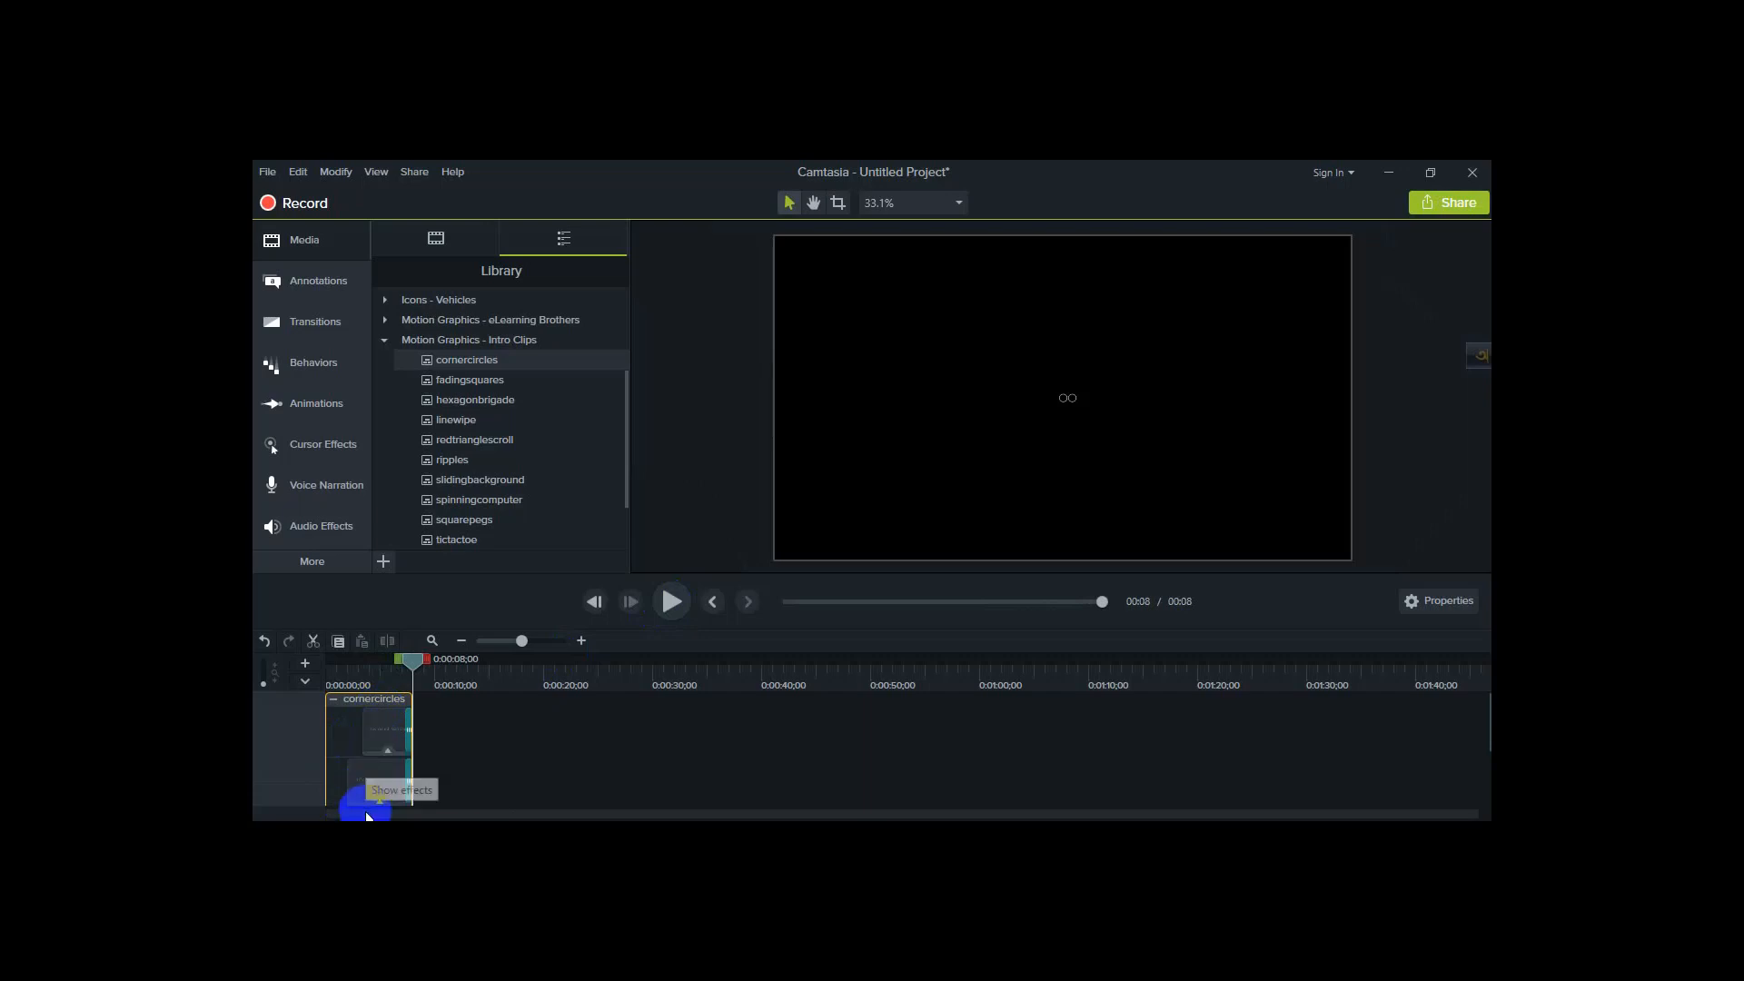
{"action": "left_click", "coordinate": [382, 732]}
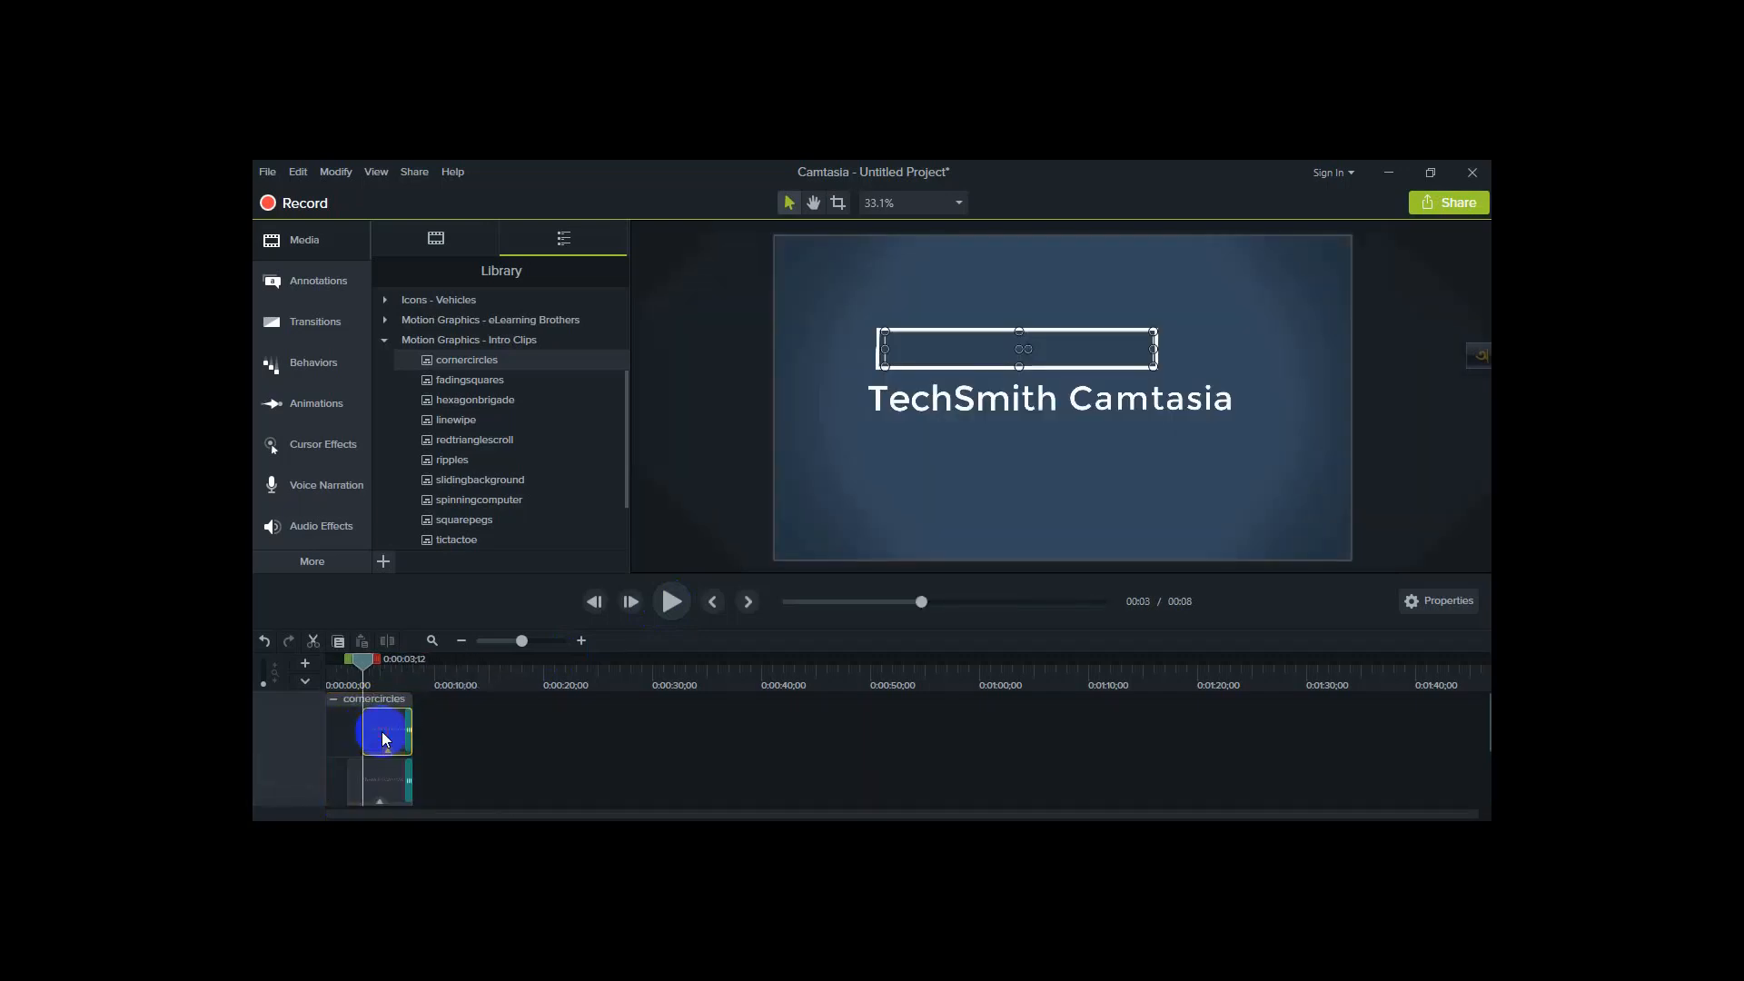
{"action": "double_click", "coordinate": [959, 349]}
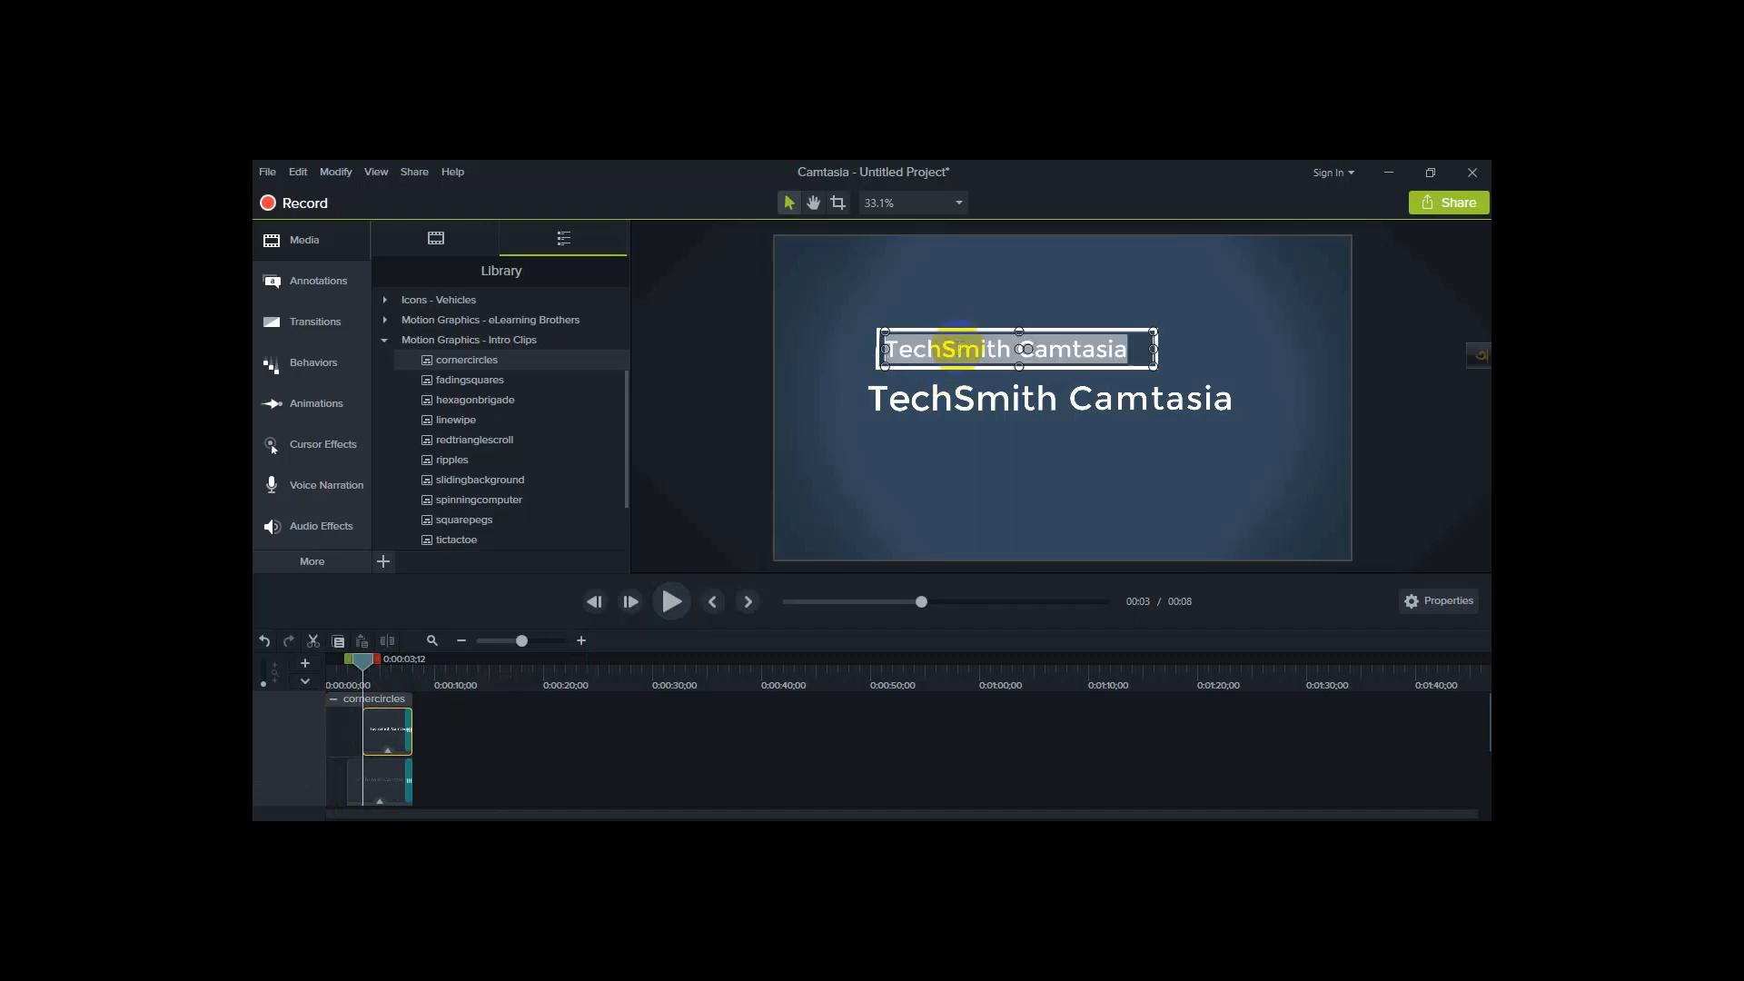
{"action": "key", "text": "BackSpace"}
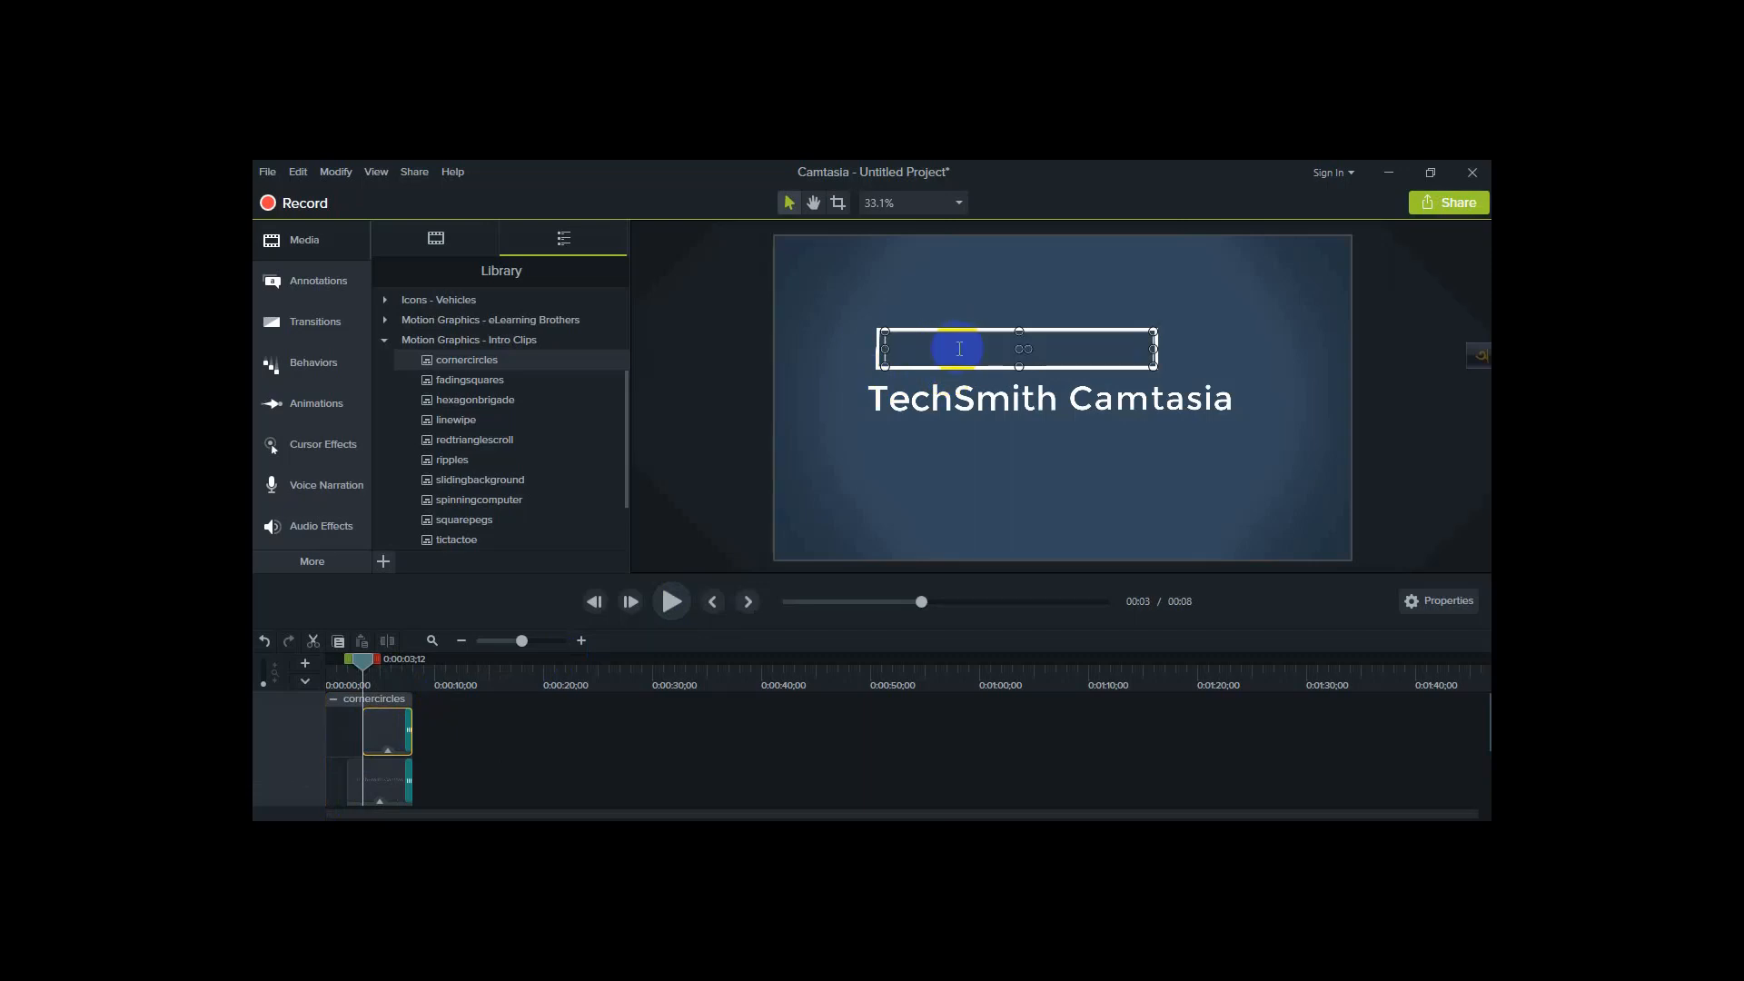
{"action": "type", "text": "Kardi's Blog"}
Replace the large middle title text of the intro with "Web developer".
{"action": "left_click", "coordinate": [963, 400]}
{"action": "double_click", "coordinate": [963, 398]}
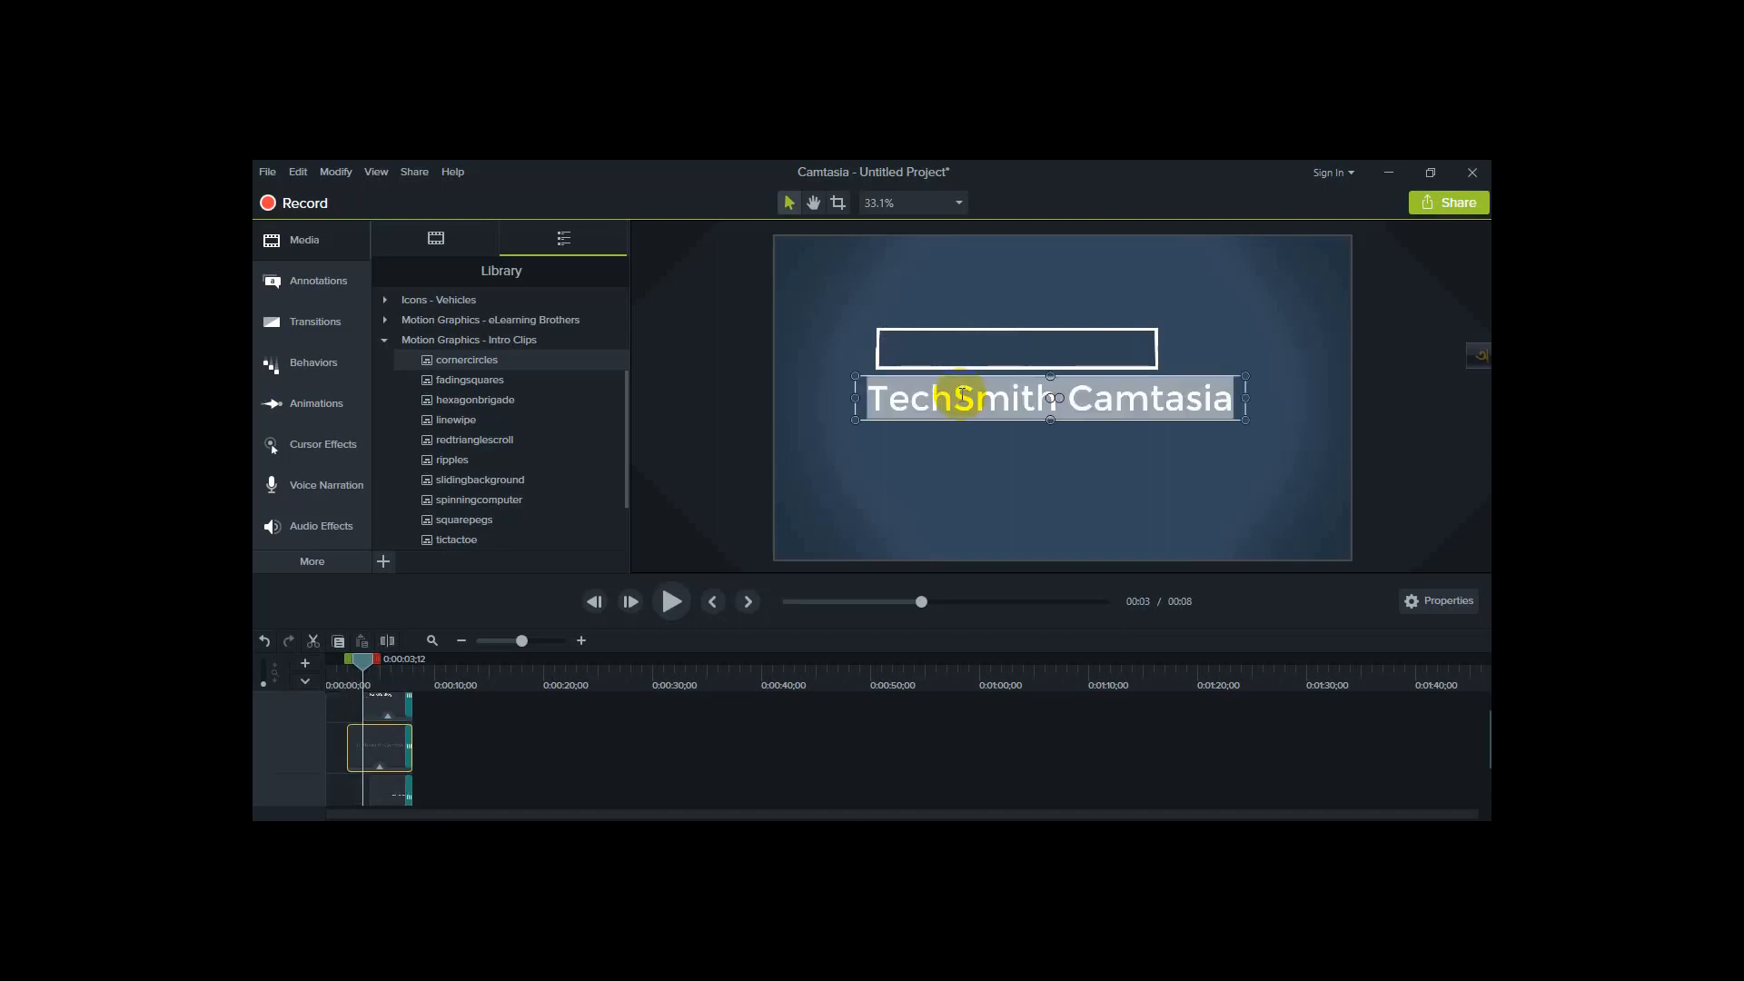
{"action": "left_click", "coordinate": [963, 393]}
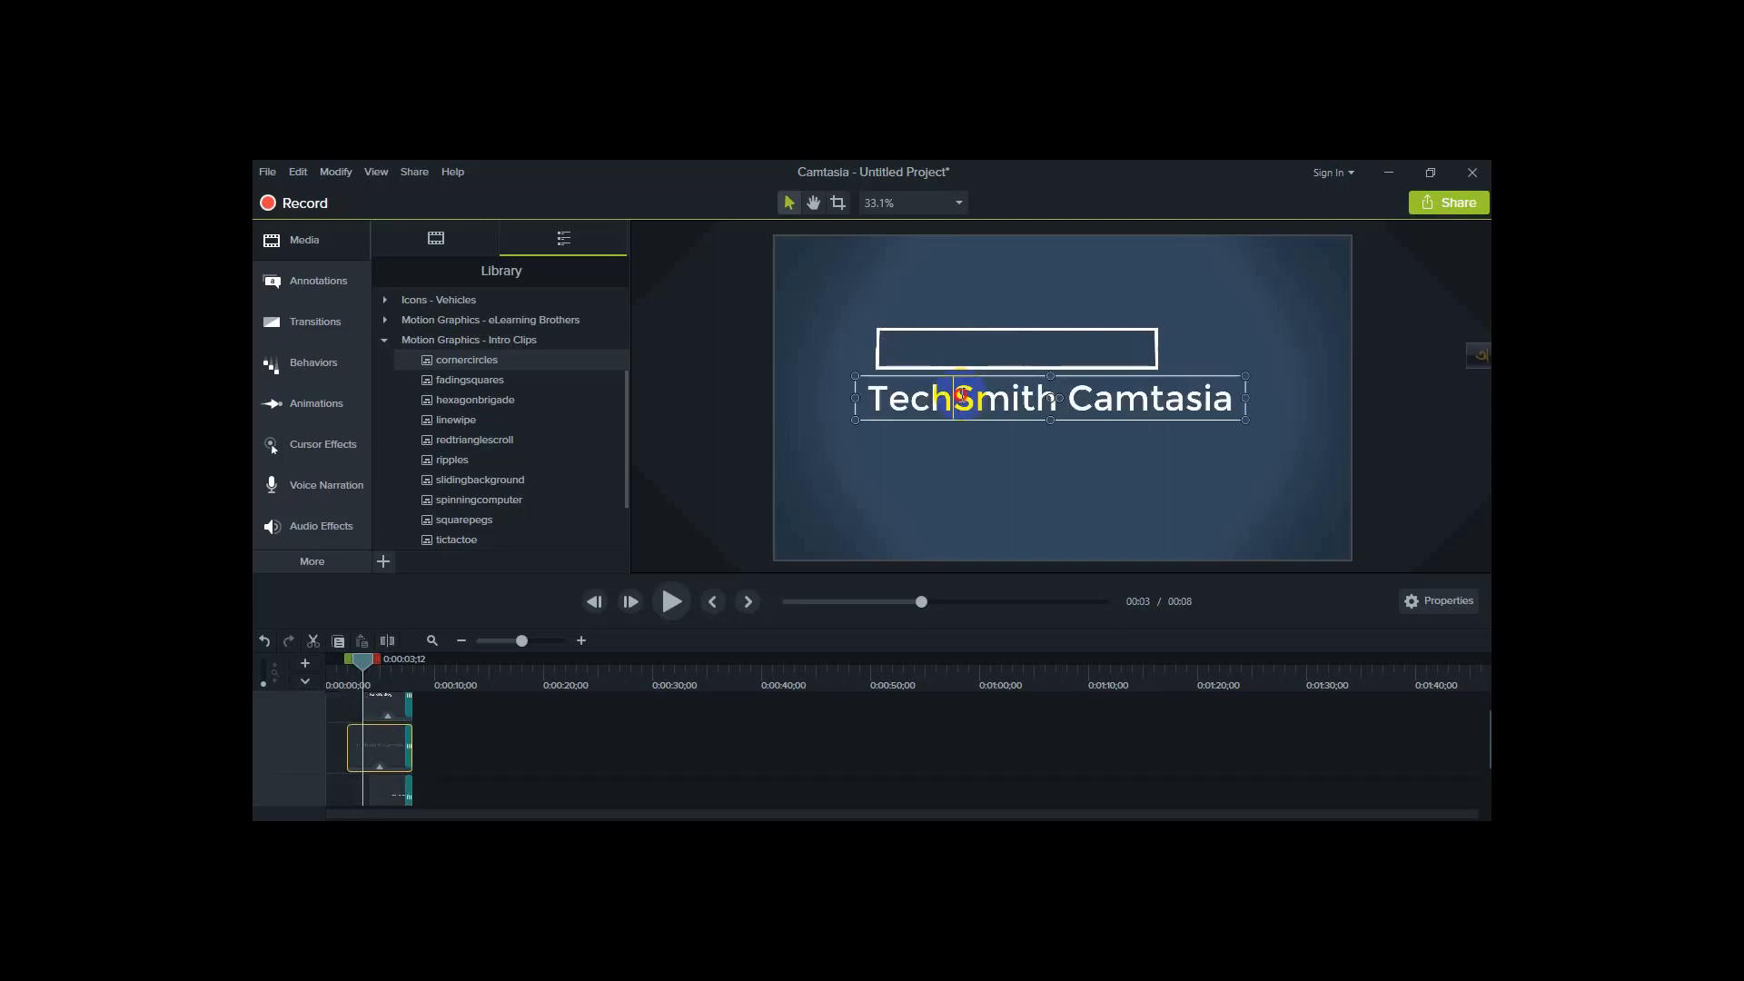
{"action": "left_click_drag", "start_coordinate": [1241, 398], "coordinate": [869, 392]}
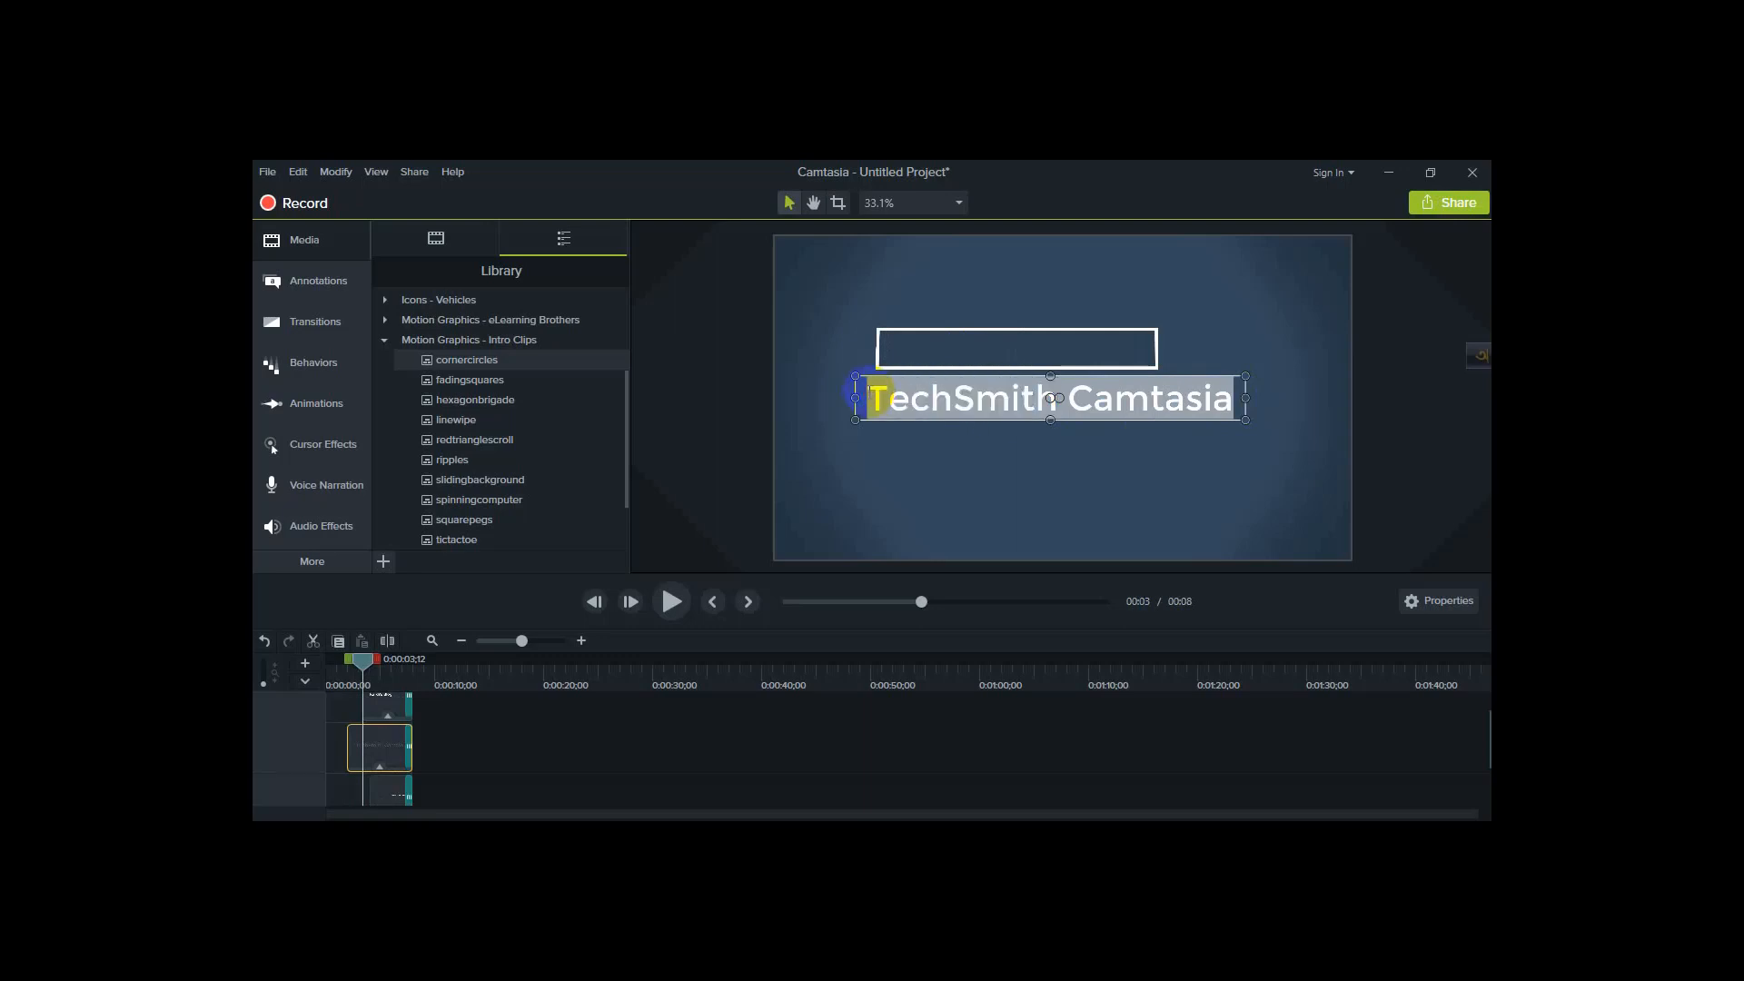
{"action": "key", "text": "Delete"}
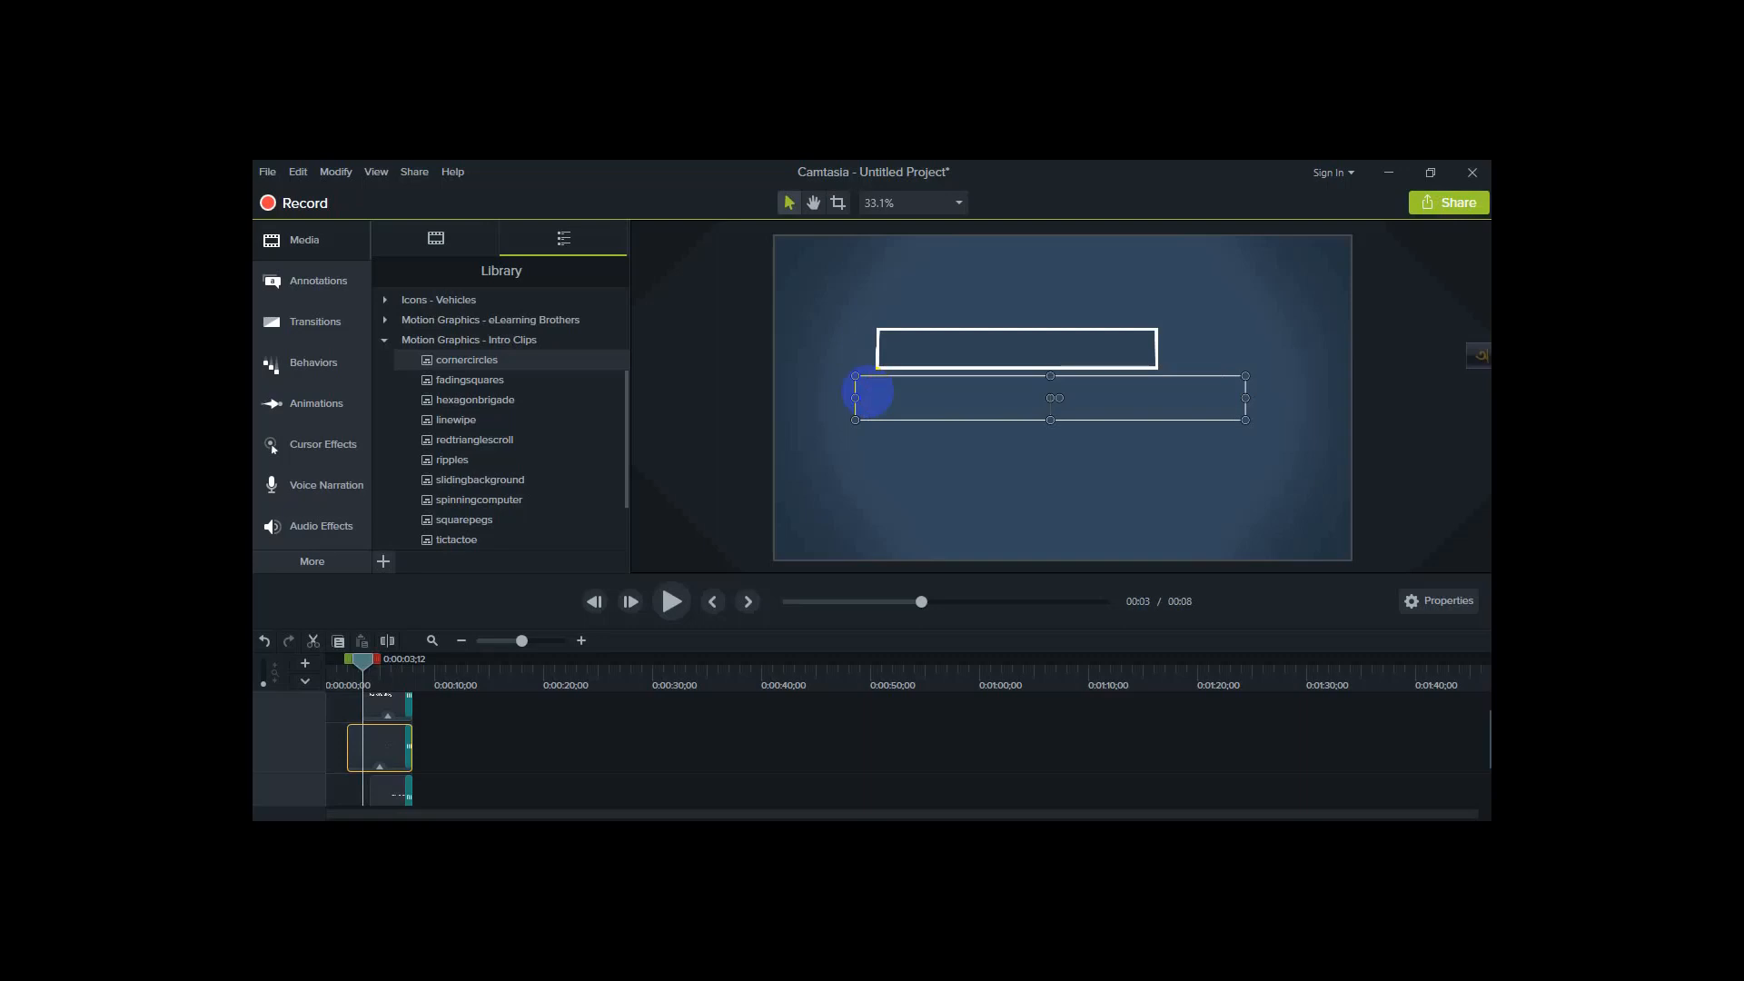
{"action": "type", "text": "Web developer"}
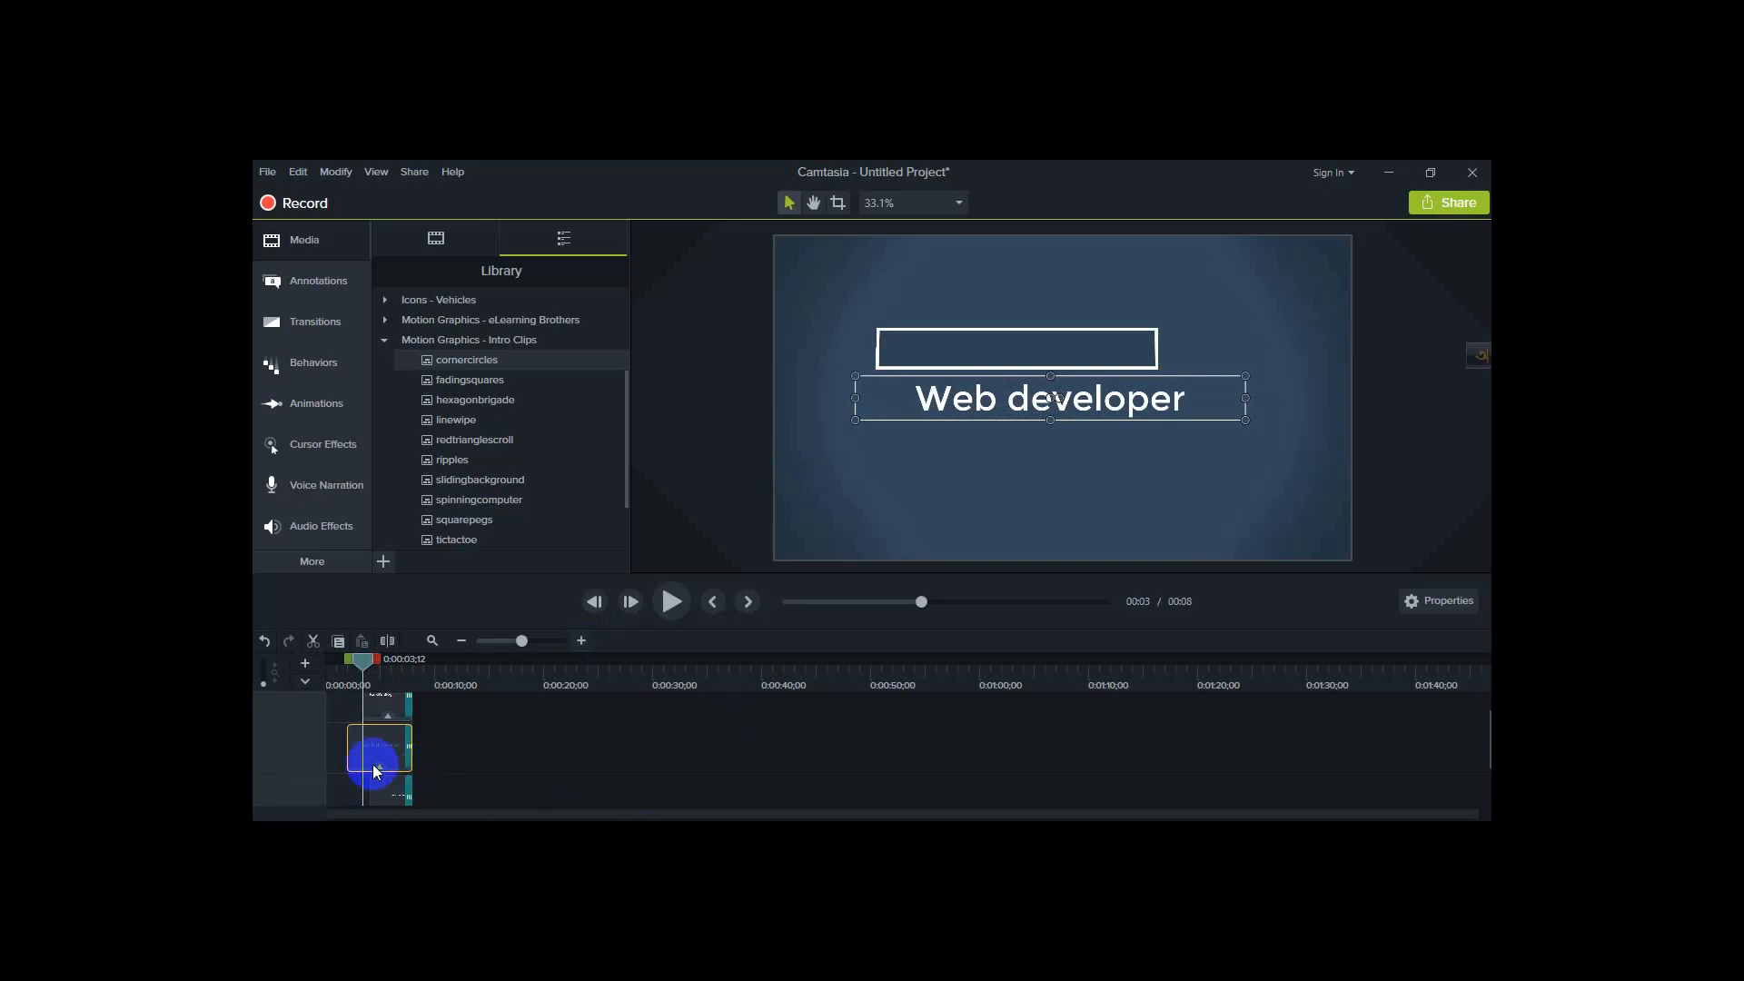
Replace the small text line beneath "Web developer" with "CodeMapIt.com".
{"action": "scroll", "coordinate": [379, 763], "scroll_direction": "down", "scroll_amount": 1}
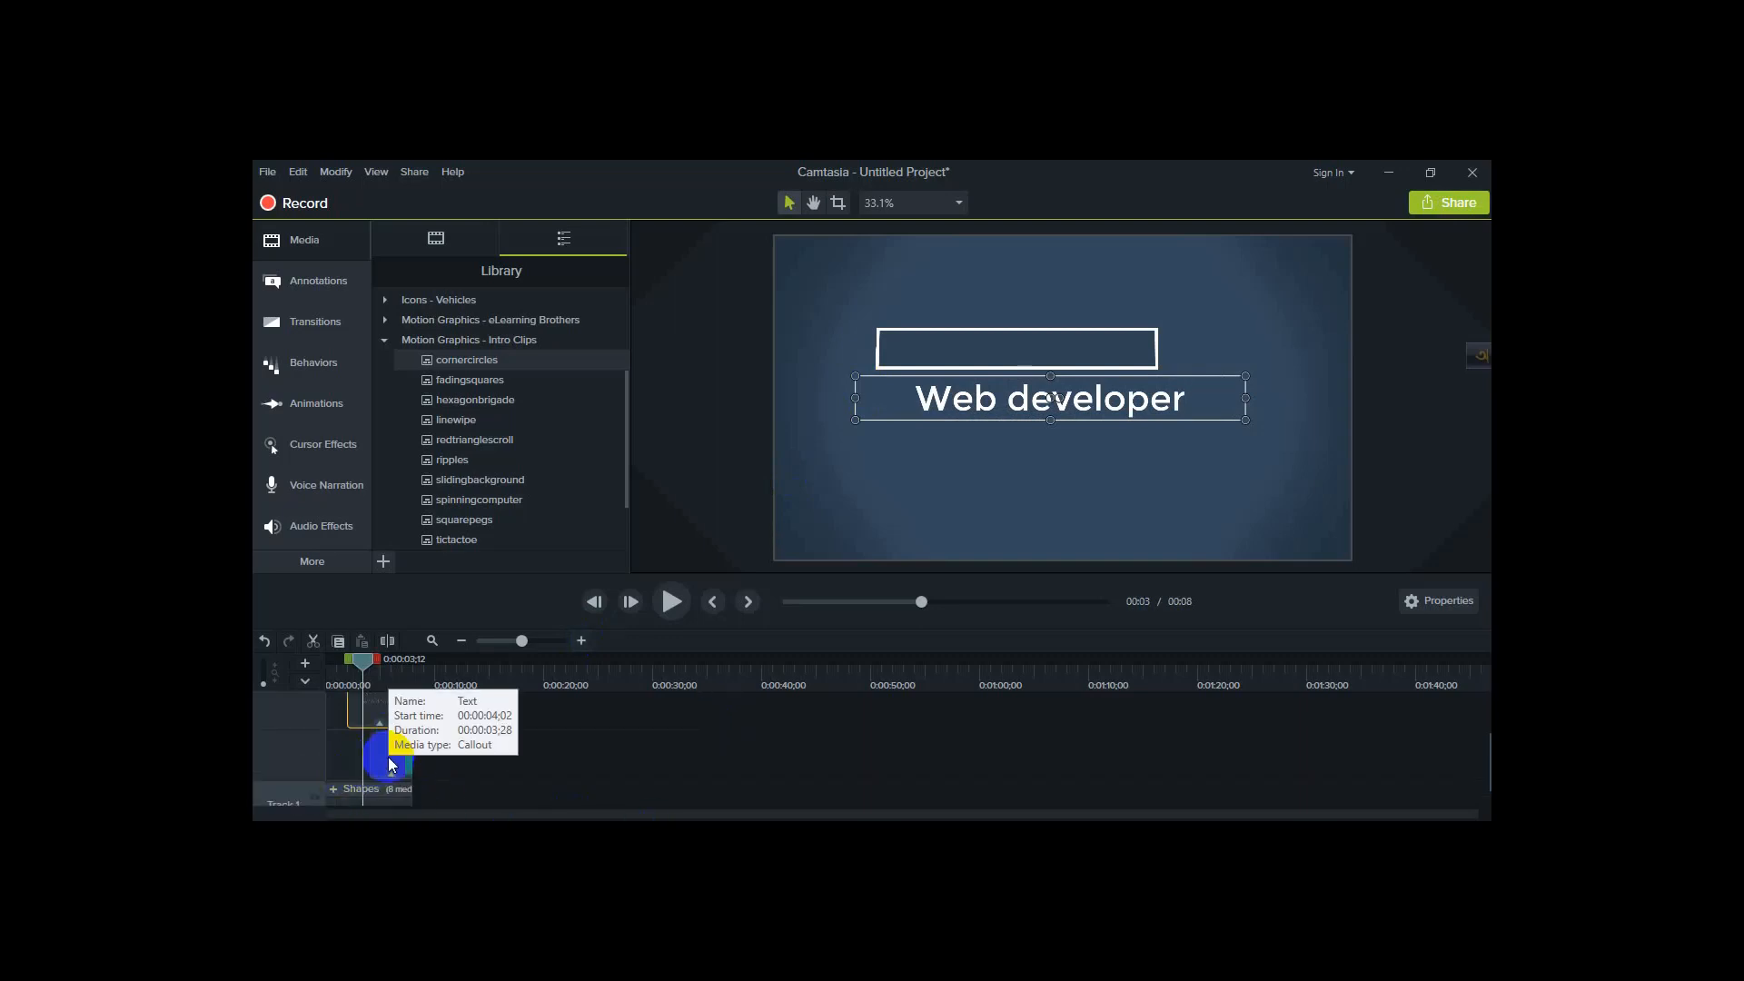
{"action": "left_click", "coordinate": [393, 762]}
{"action": "left_click", "coordinate": [1140, 476]}
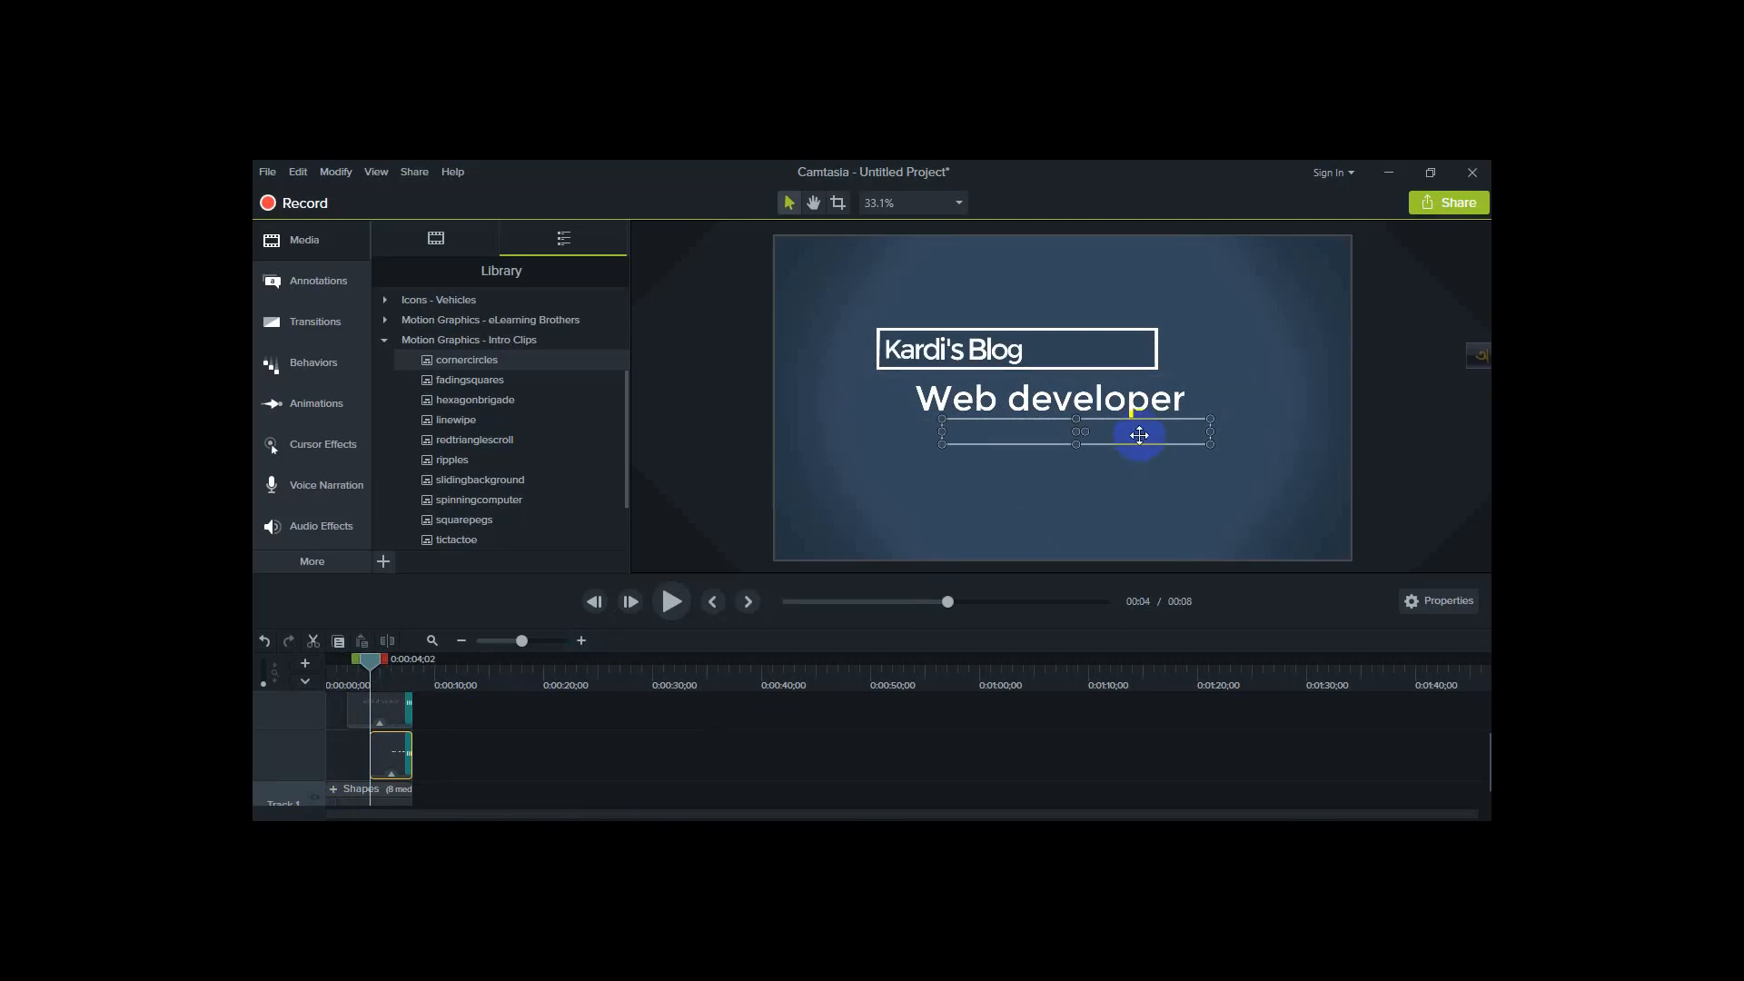
{"action": "double_click", "coordinate": [1139, 435]}
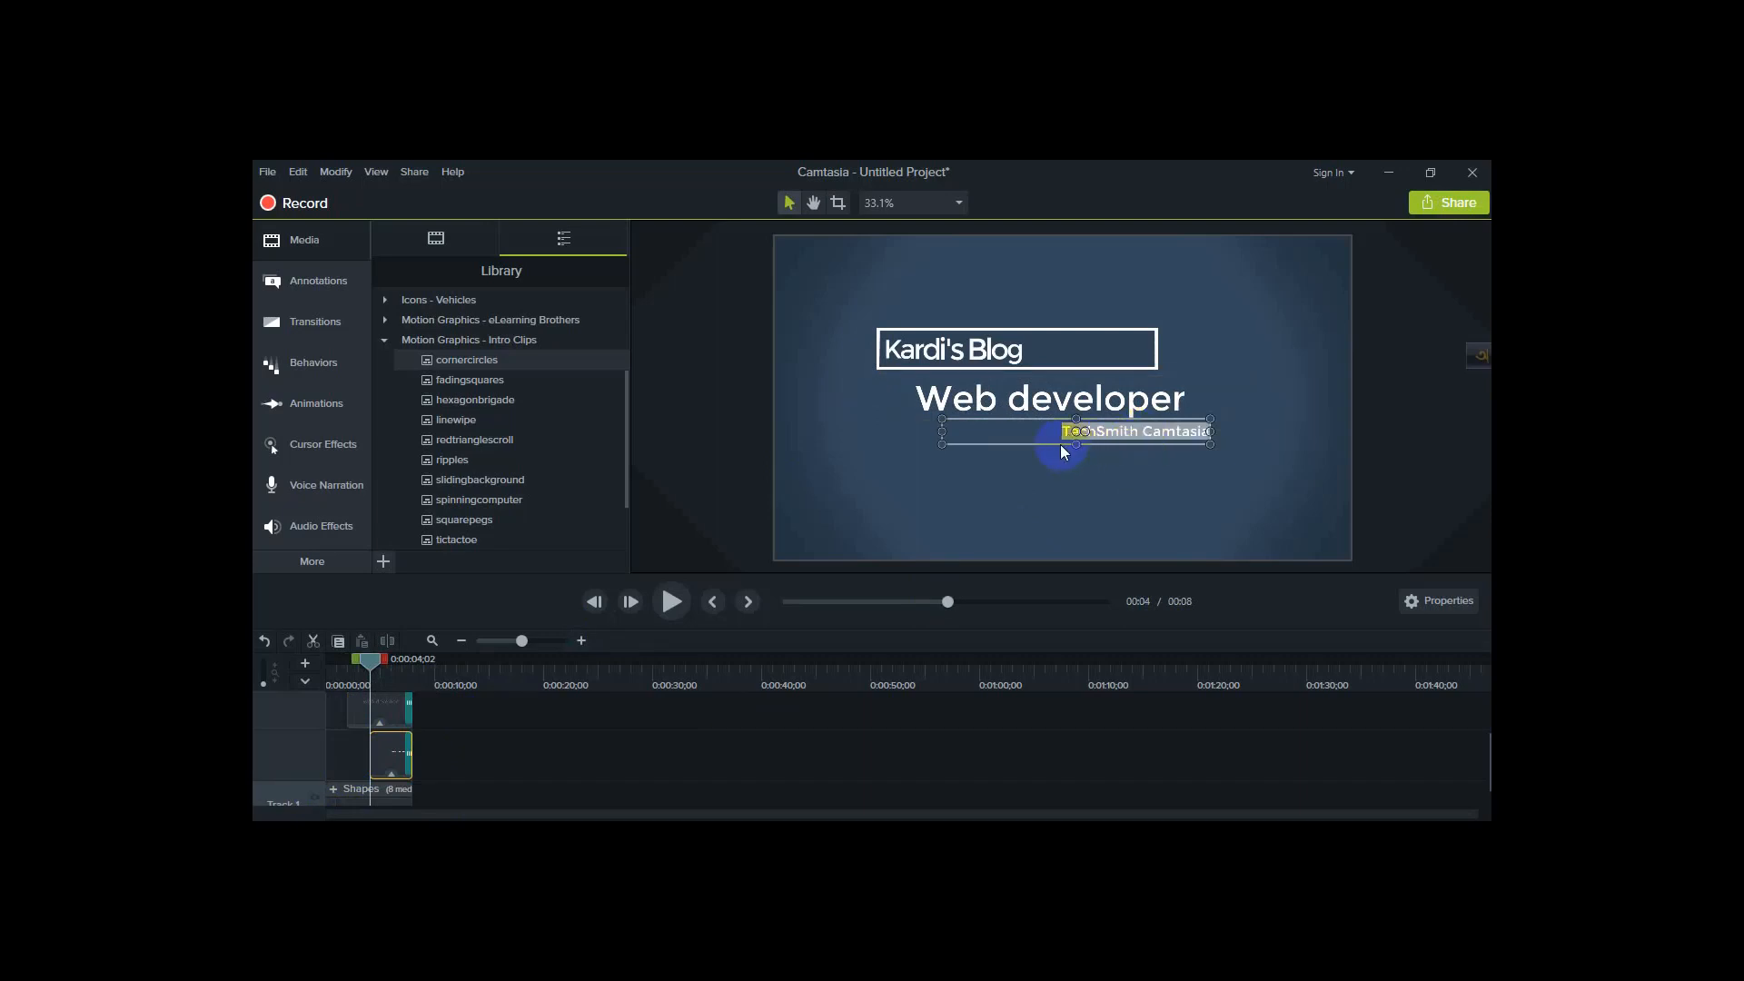
{"action": "left_click_drag", "start_coordinate": [1045, 433], "coordinate": [1210, 432]}
{"action": "key", "text": "Delete"}
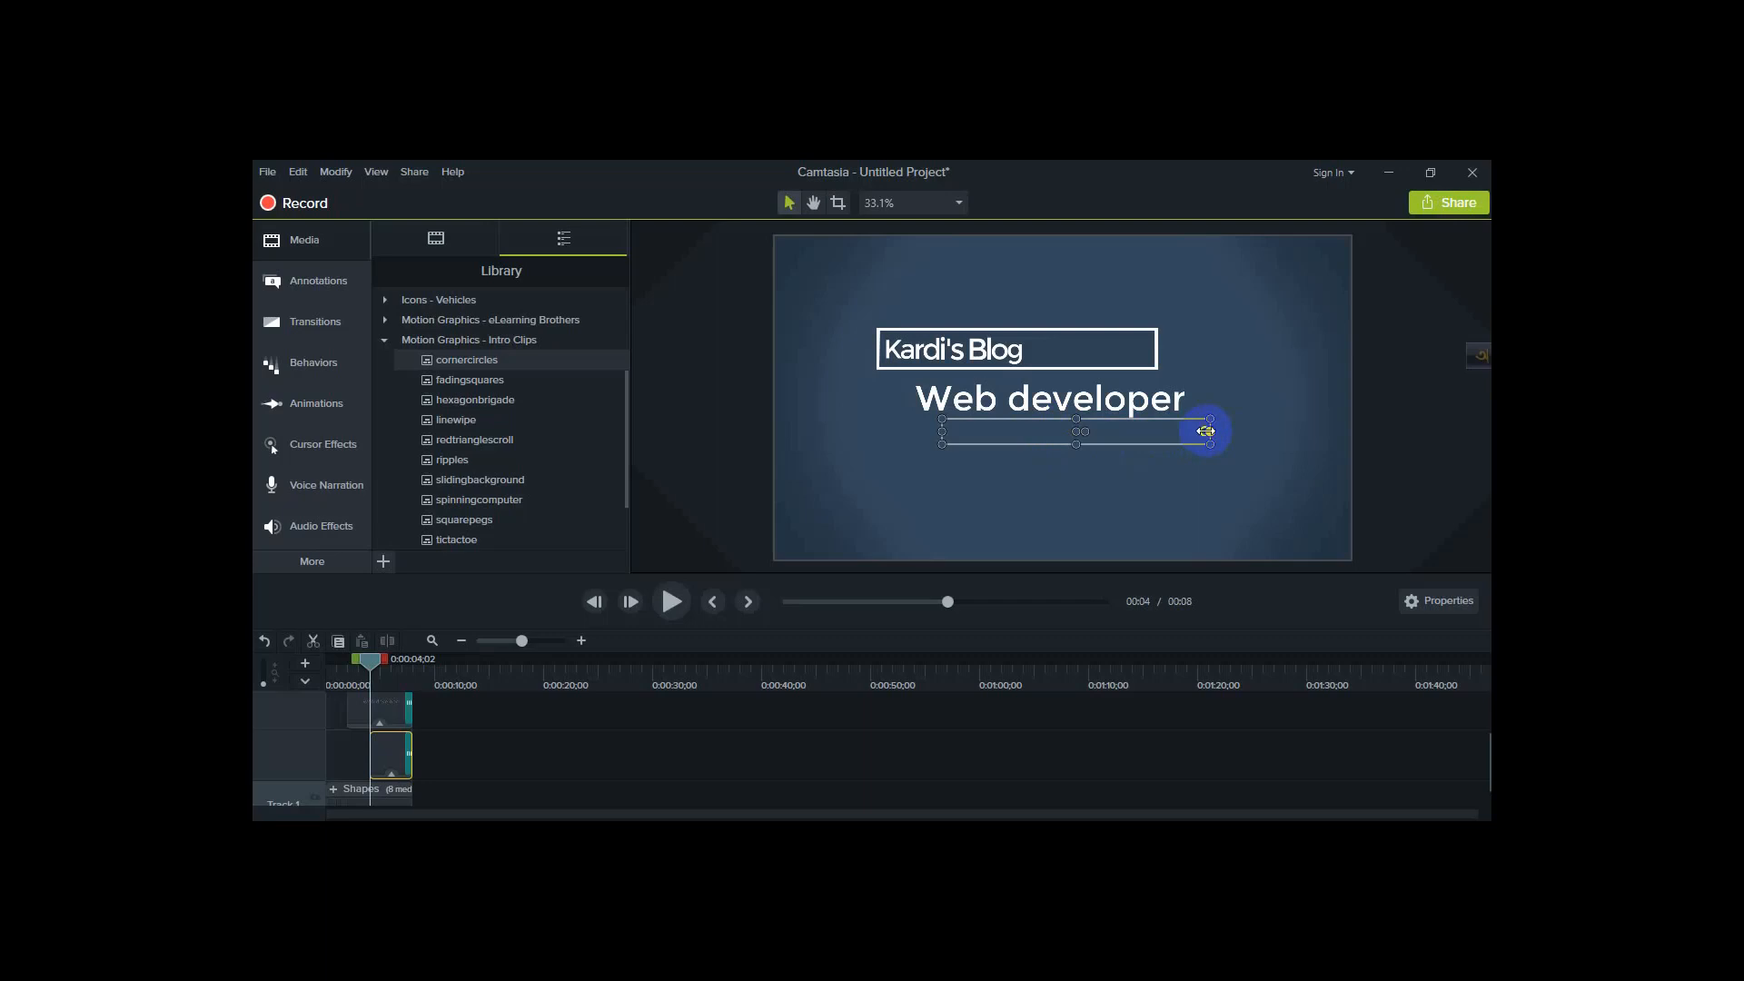
{"action": "type", "text": "CodeMaist.com"}
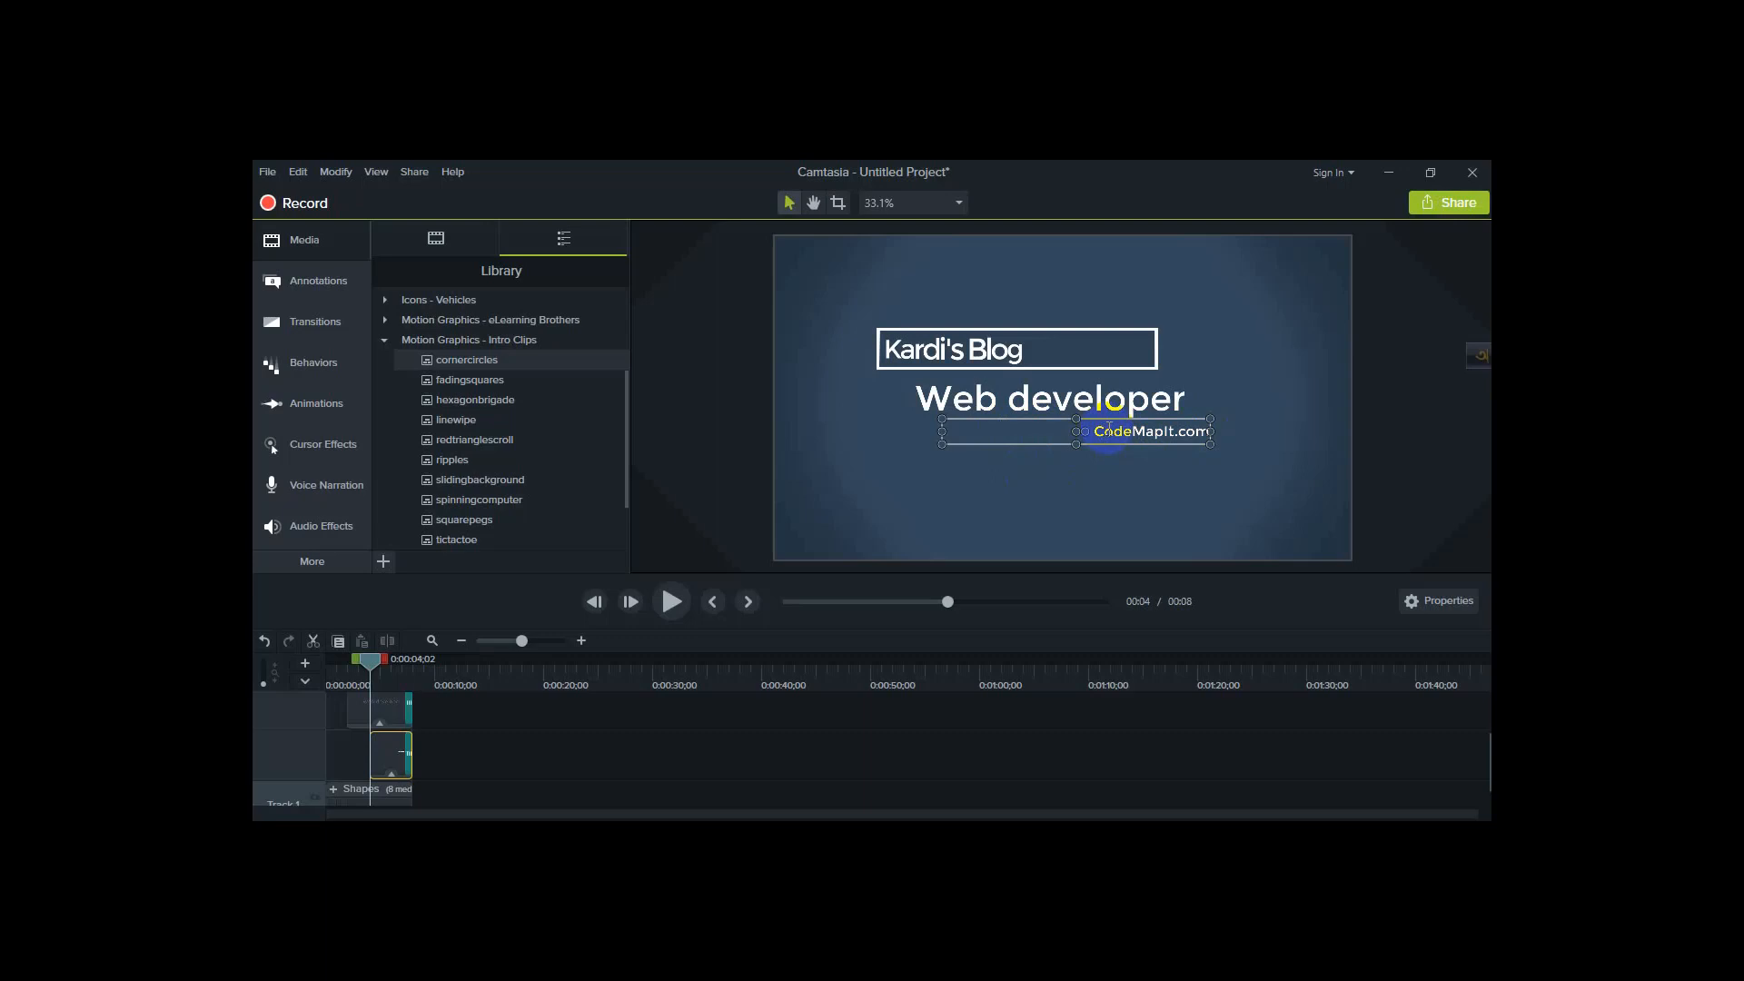
{"action": "left_click_drag", "start_coordinate": [1106, 429], "coordinate": [1055, 439]}
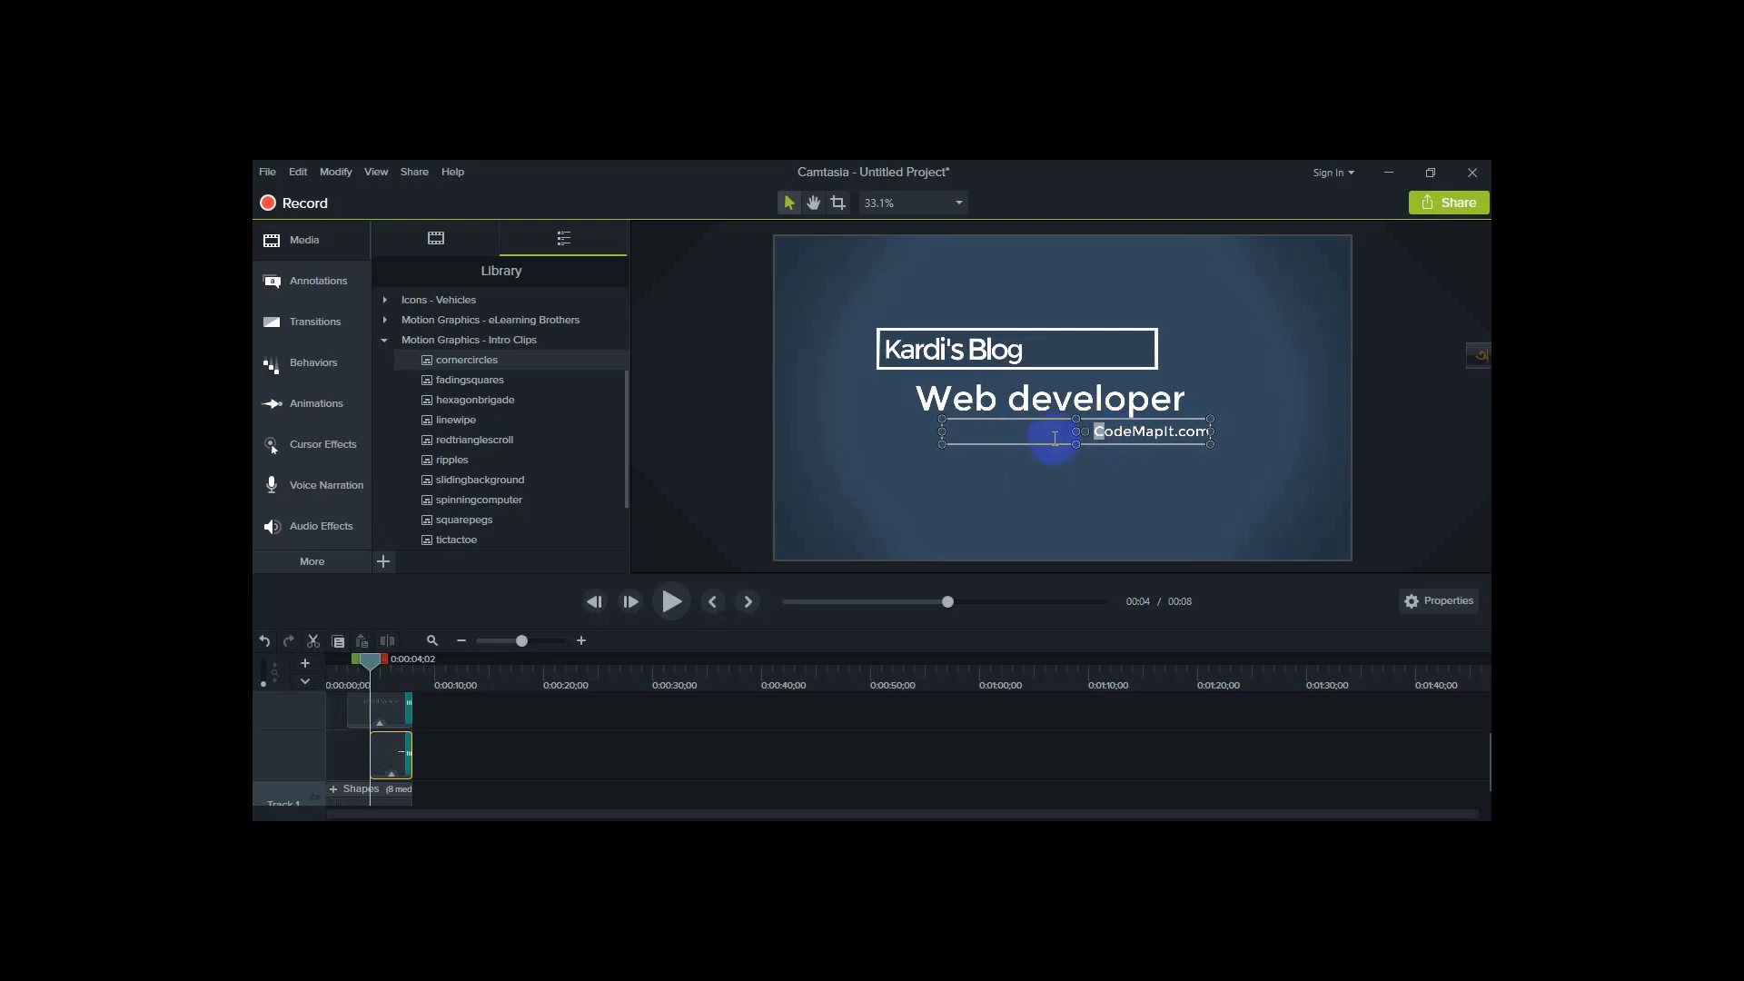
Play back the intro to check the edited titles.
{"action": "left_click", "coordinate": [672, 602]}
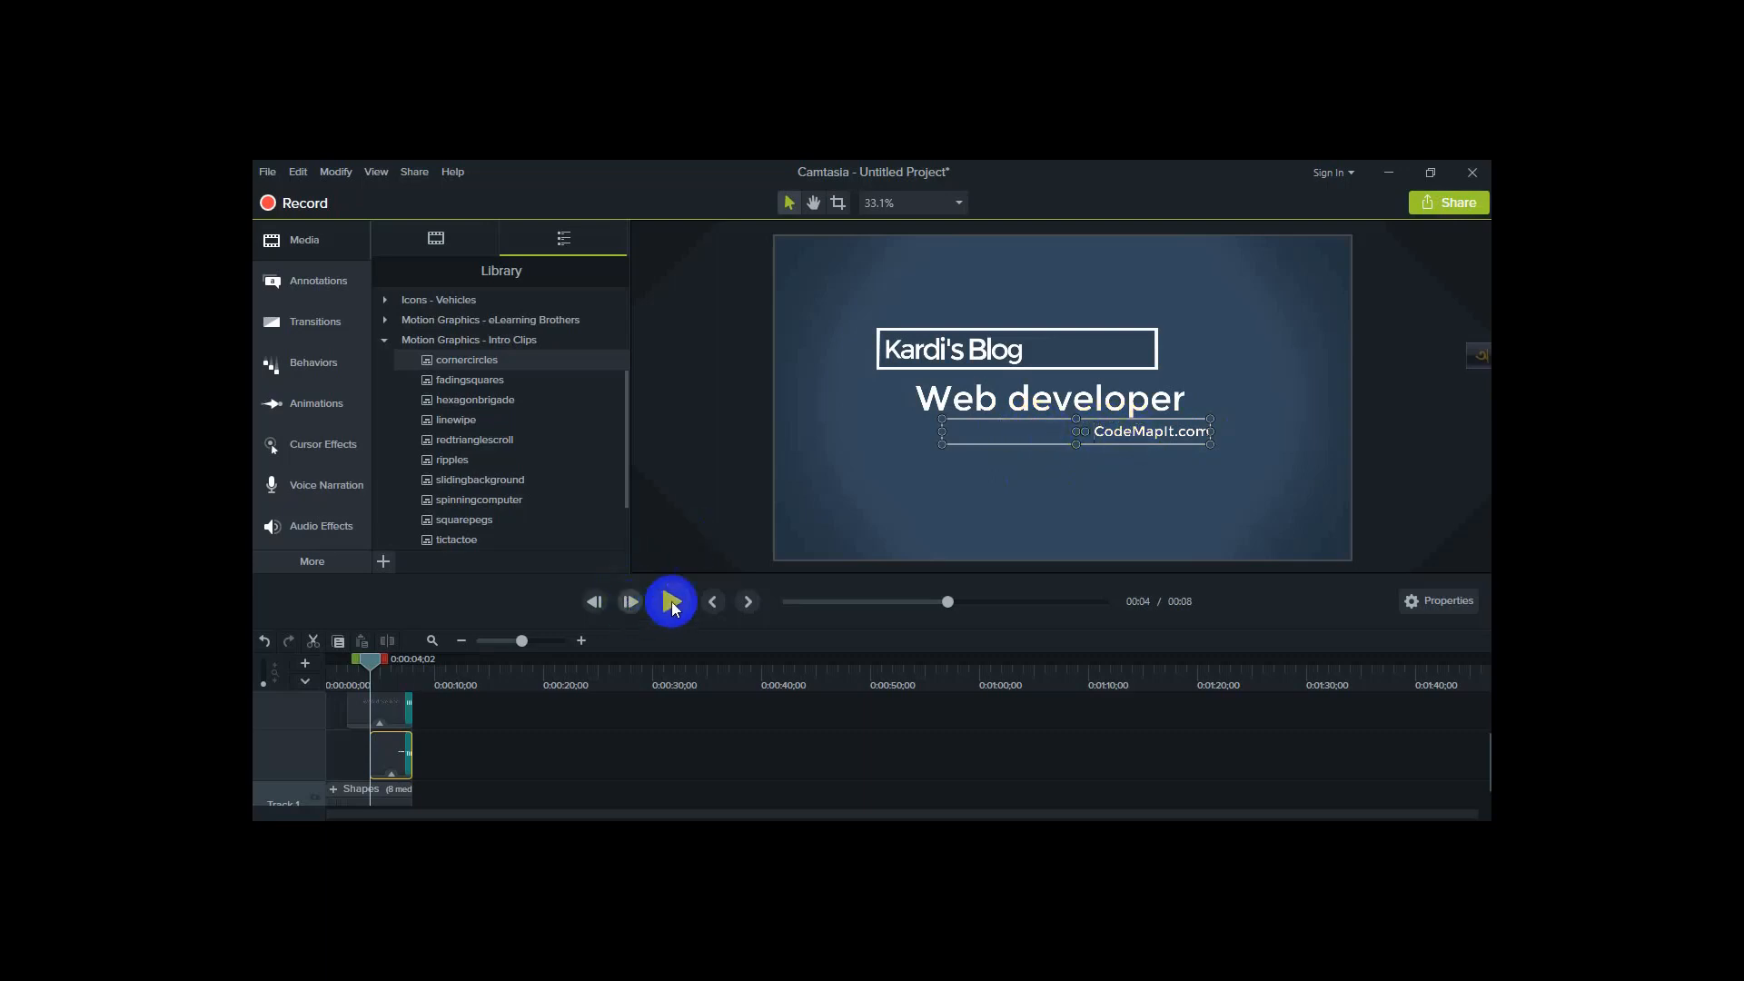
{"action": "left_click", "coordinate": [674, 604]}
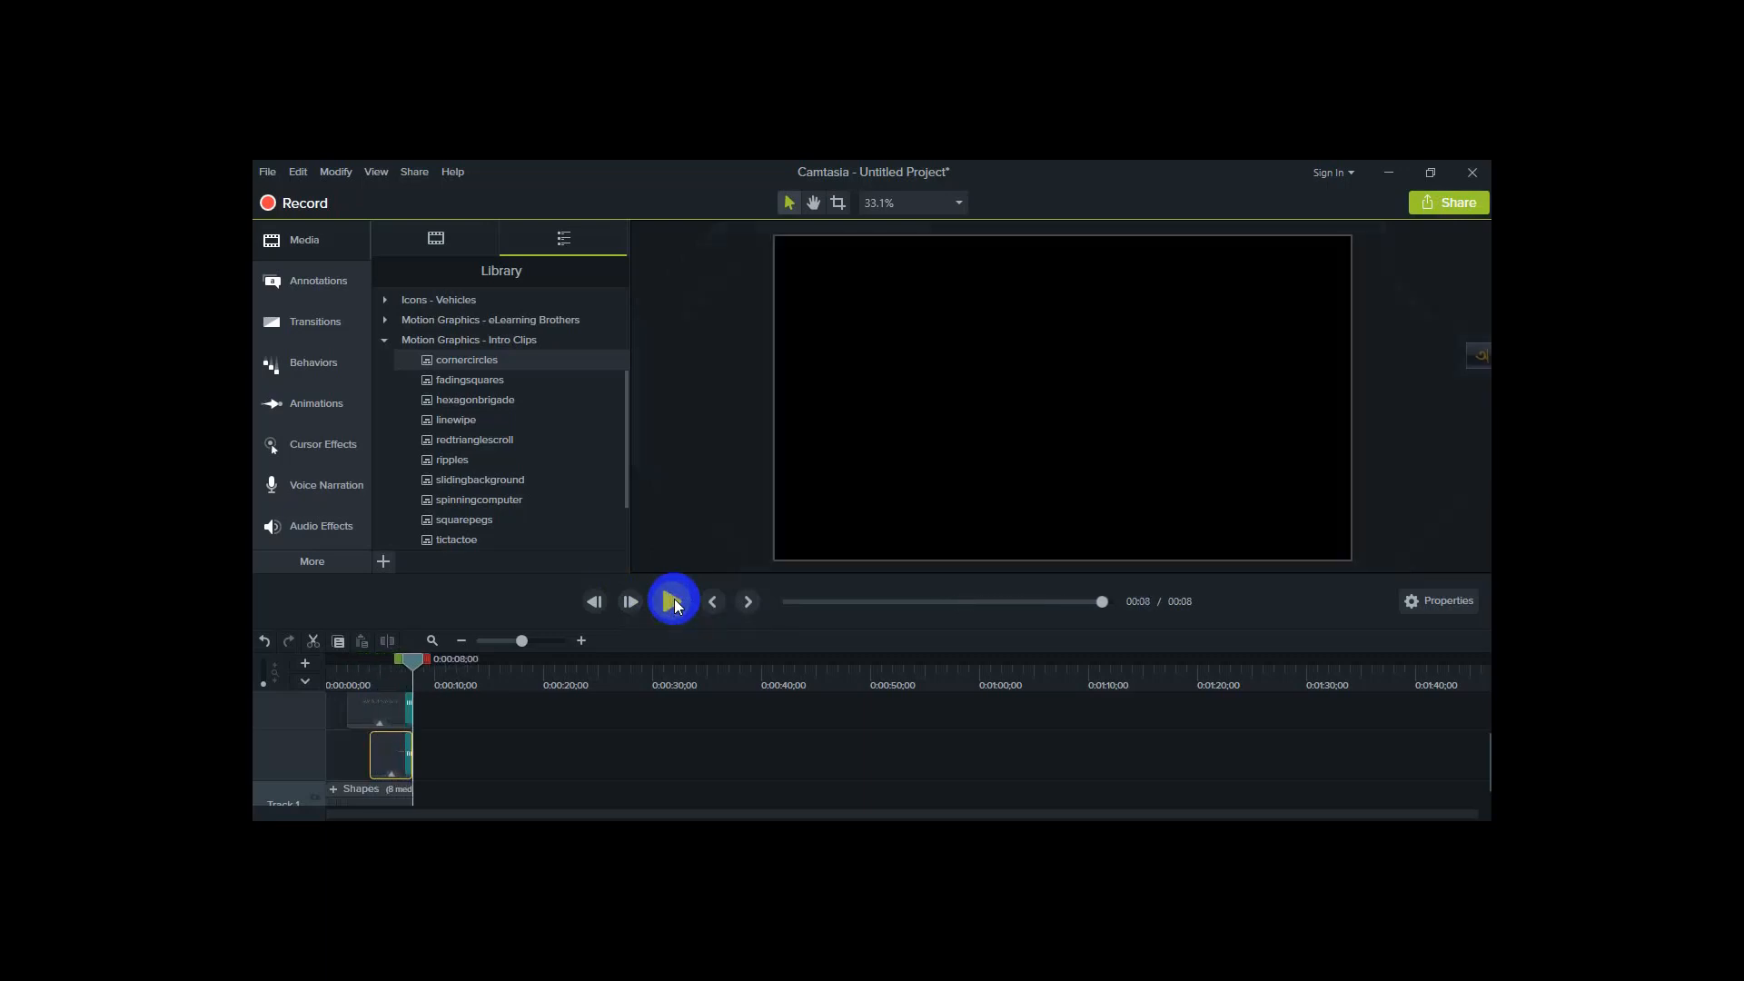
{"action": "left_click", "coordinate": [674, 601]}
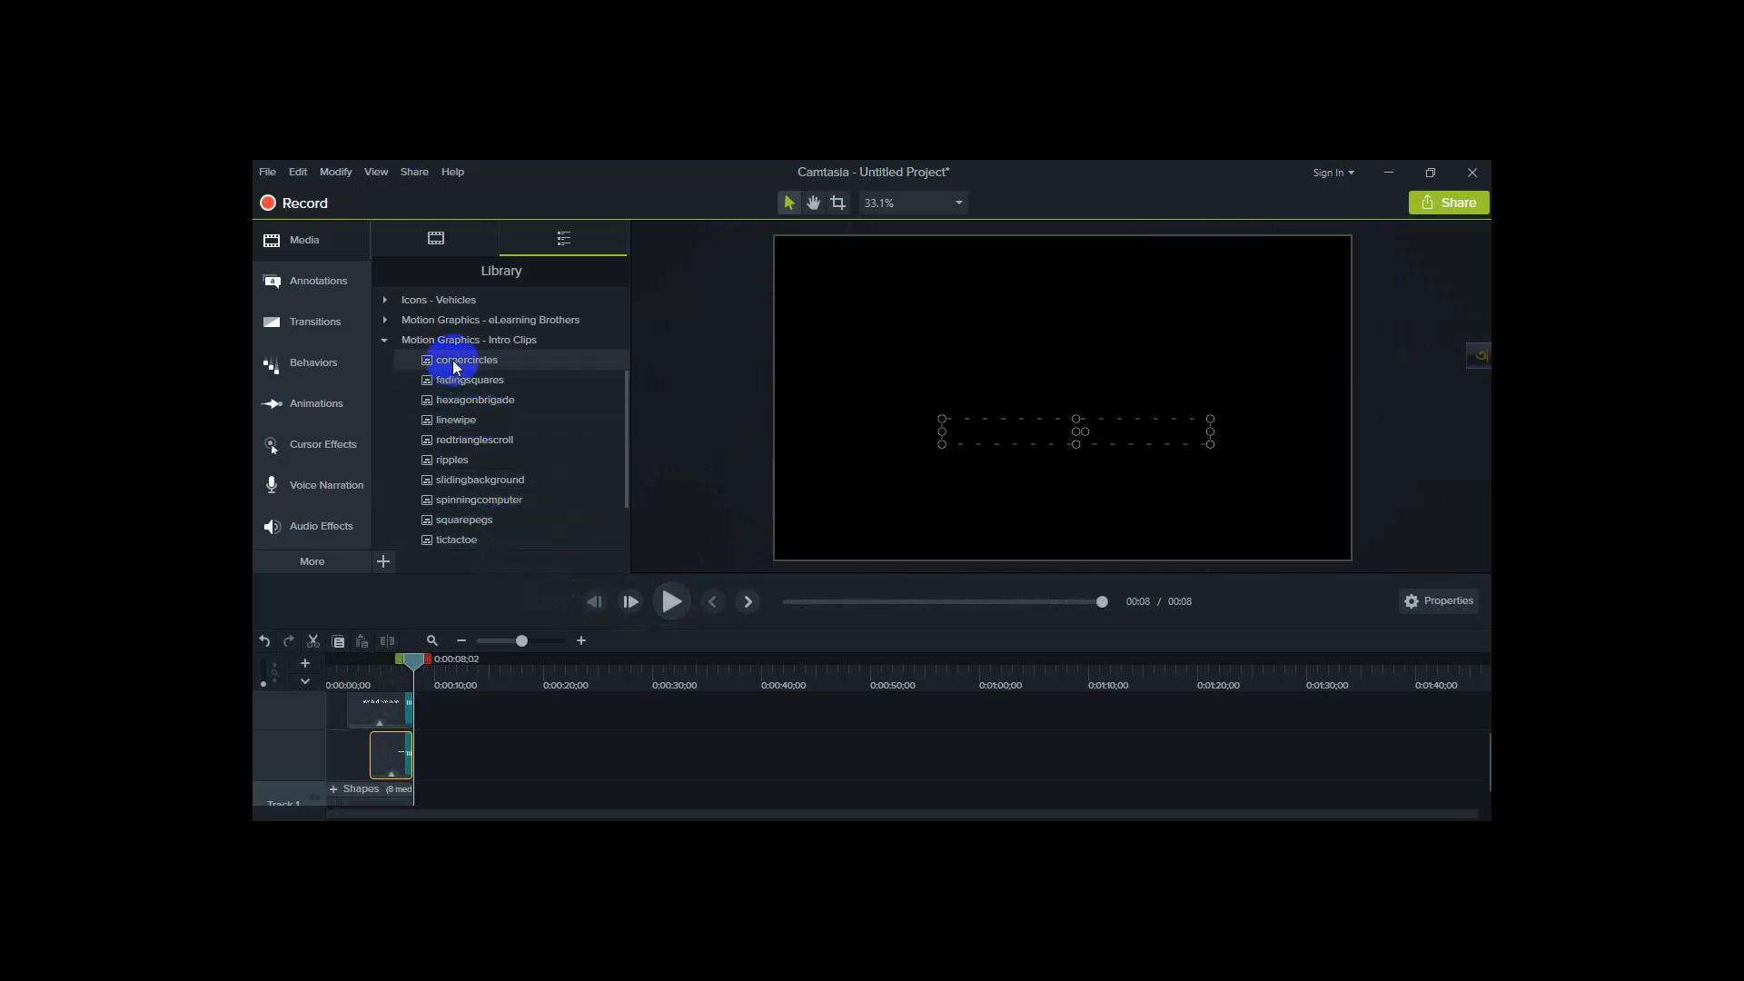
Preview the firefly track from the Music Tracks library folder and add it at the timeline start on a new track above the intro.
{"action": "scroll", "coordinate": [468, 423], "scroll_direction": "down", "scroll_amount": 2}
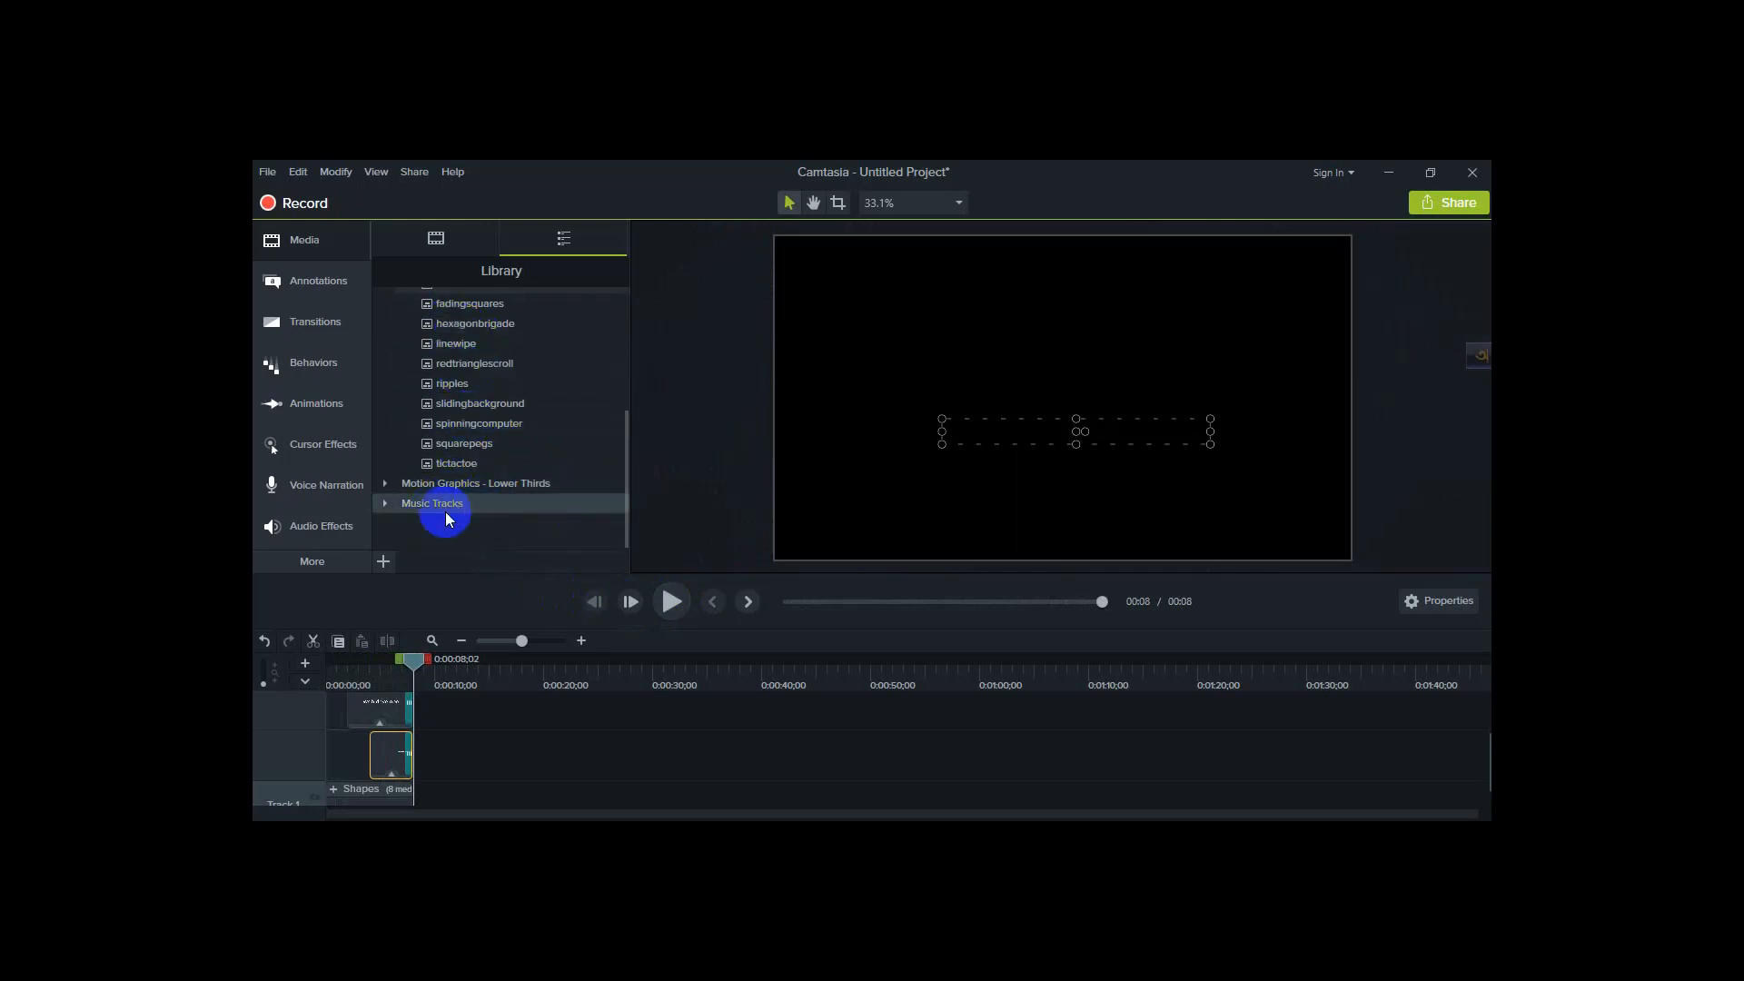
{"action": "left_click", "coordinate": [384, 505]}
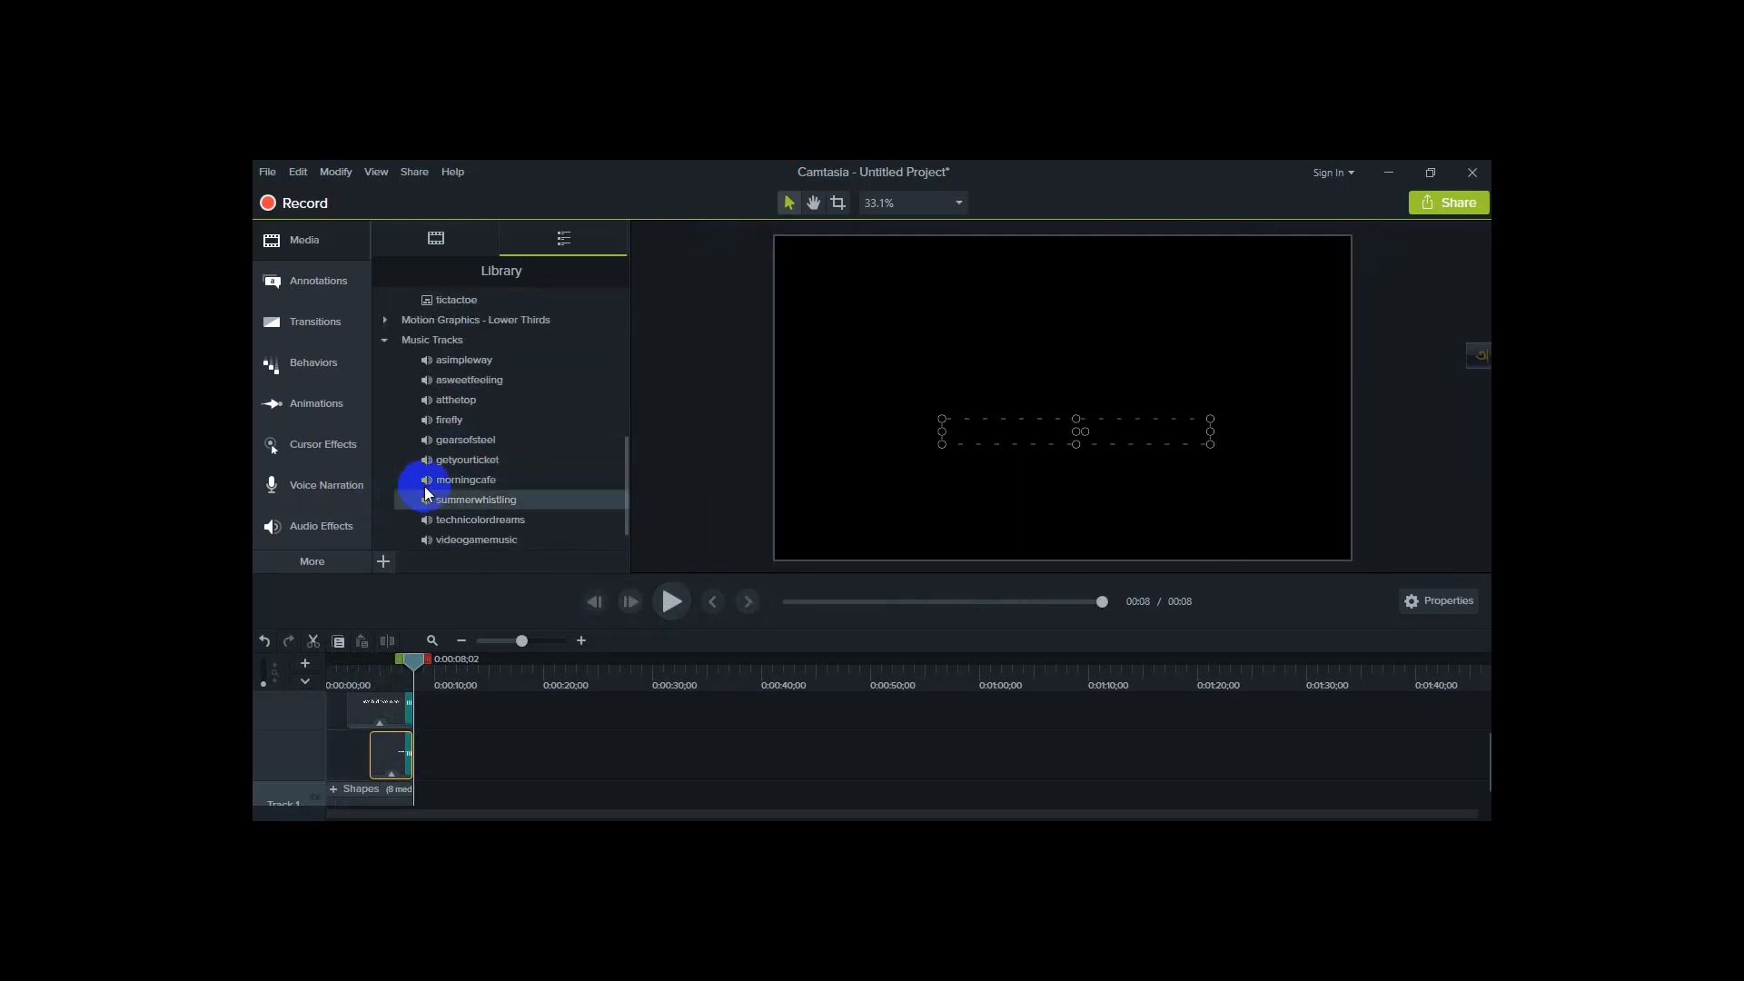
{"action": "double_click", "coordinate": [464, 425]}
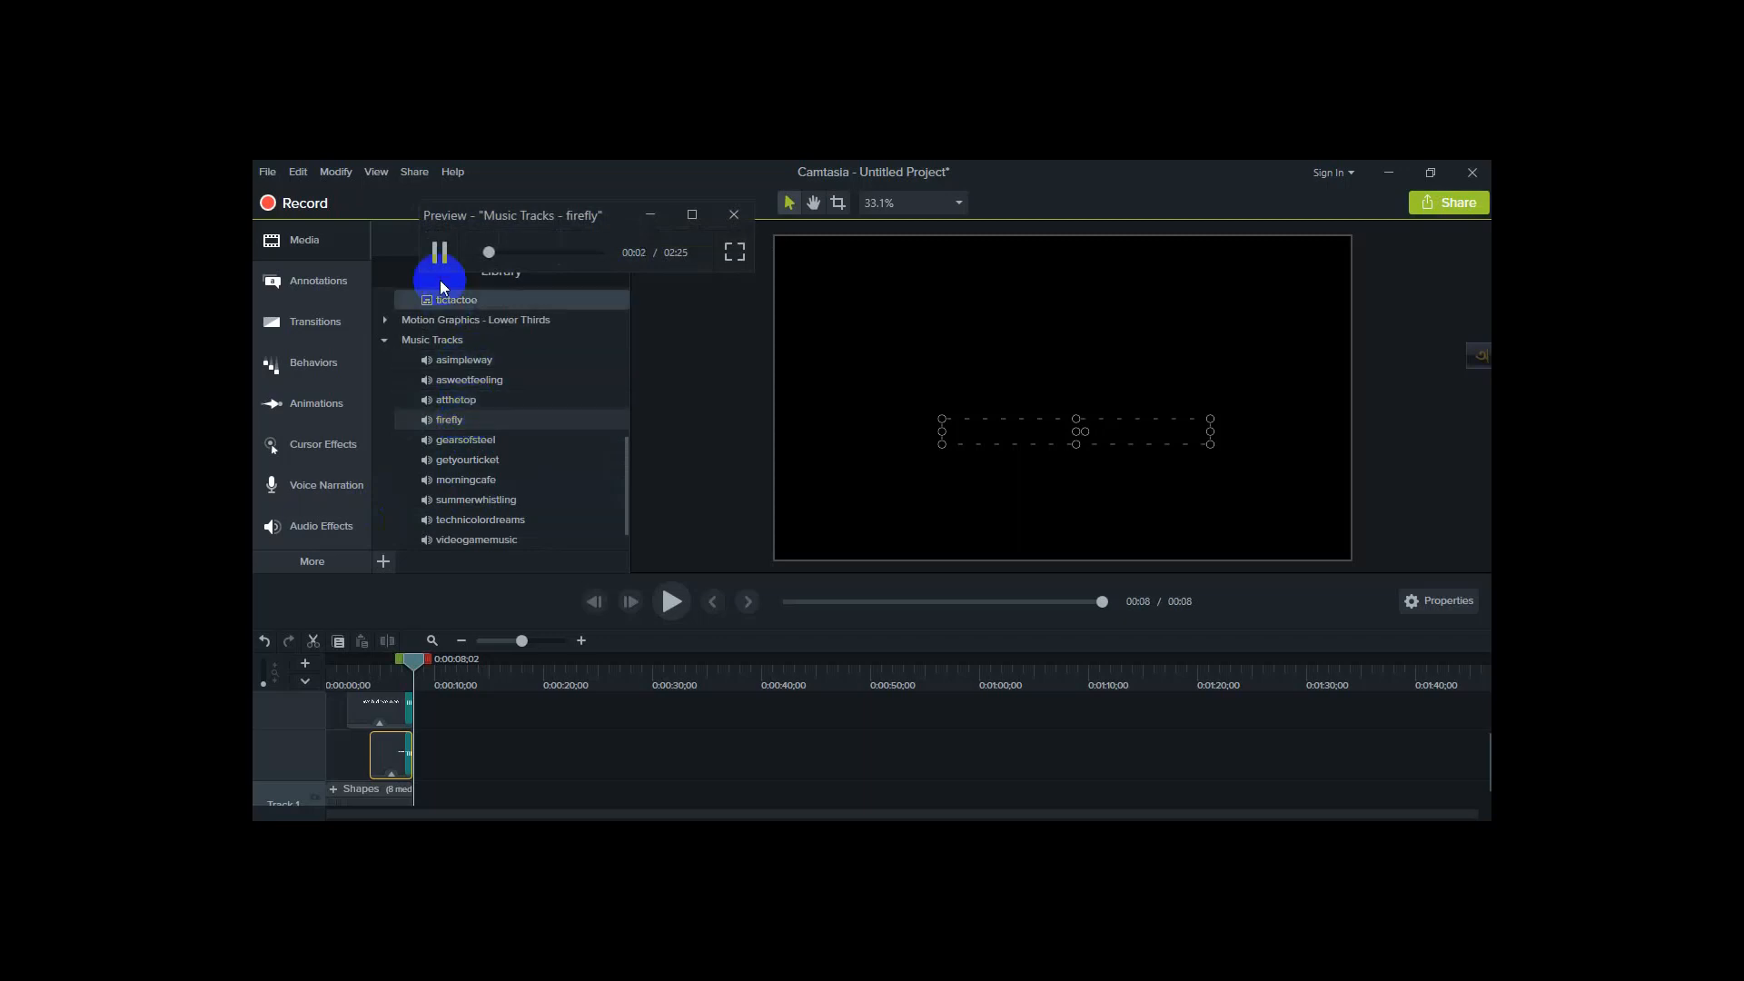
{"action": "left_click", "coordinate": [733, 214]}
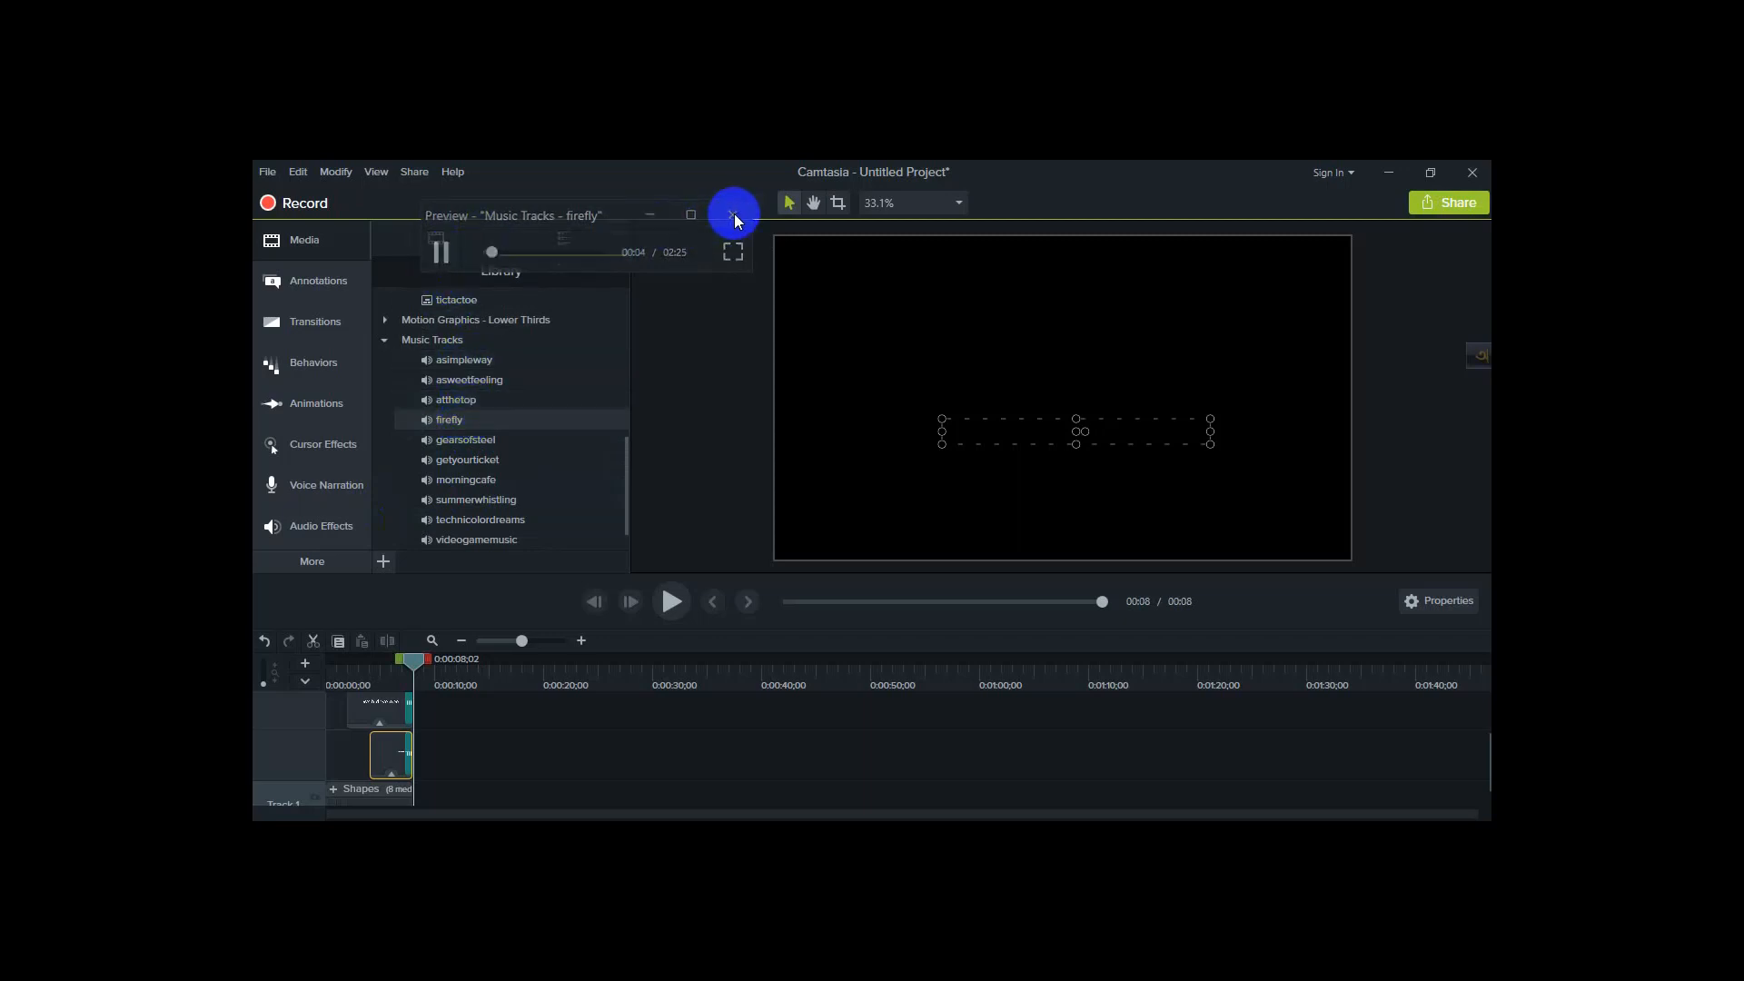
{"action": "left_click", "coordinate": [469, 421]}
{"action": "left_click_drag", "start_coordinate": [468, 420], "coordinate": [321, 709]}
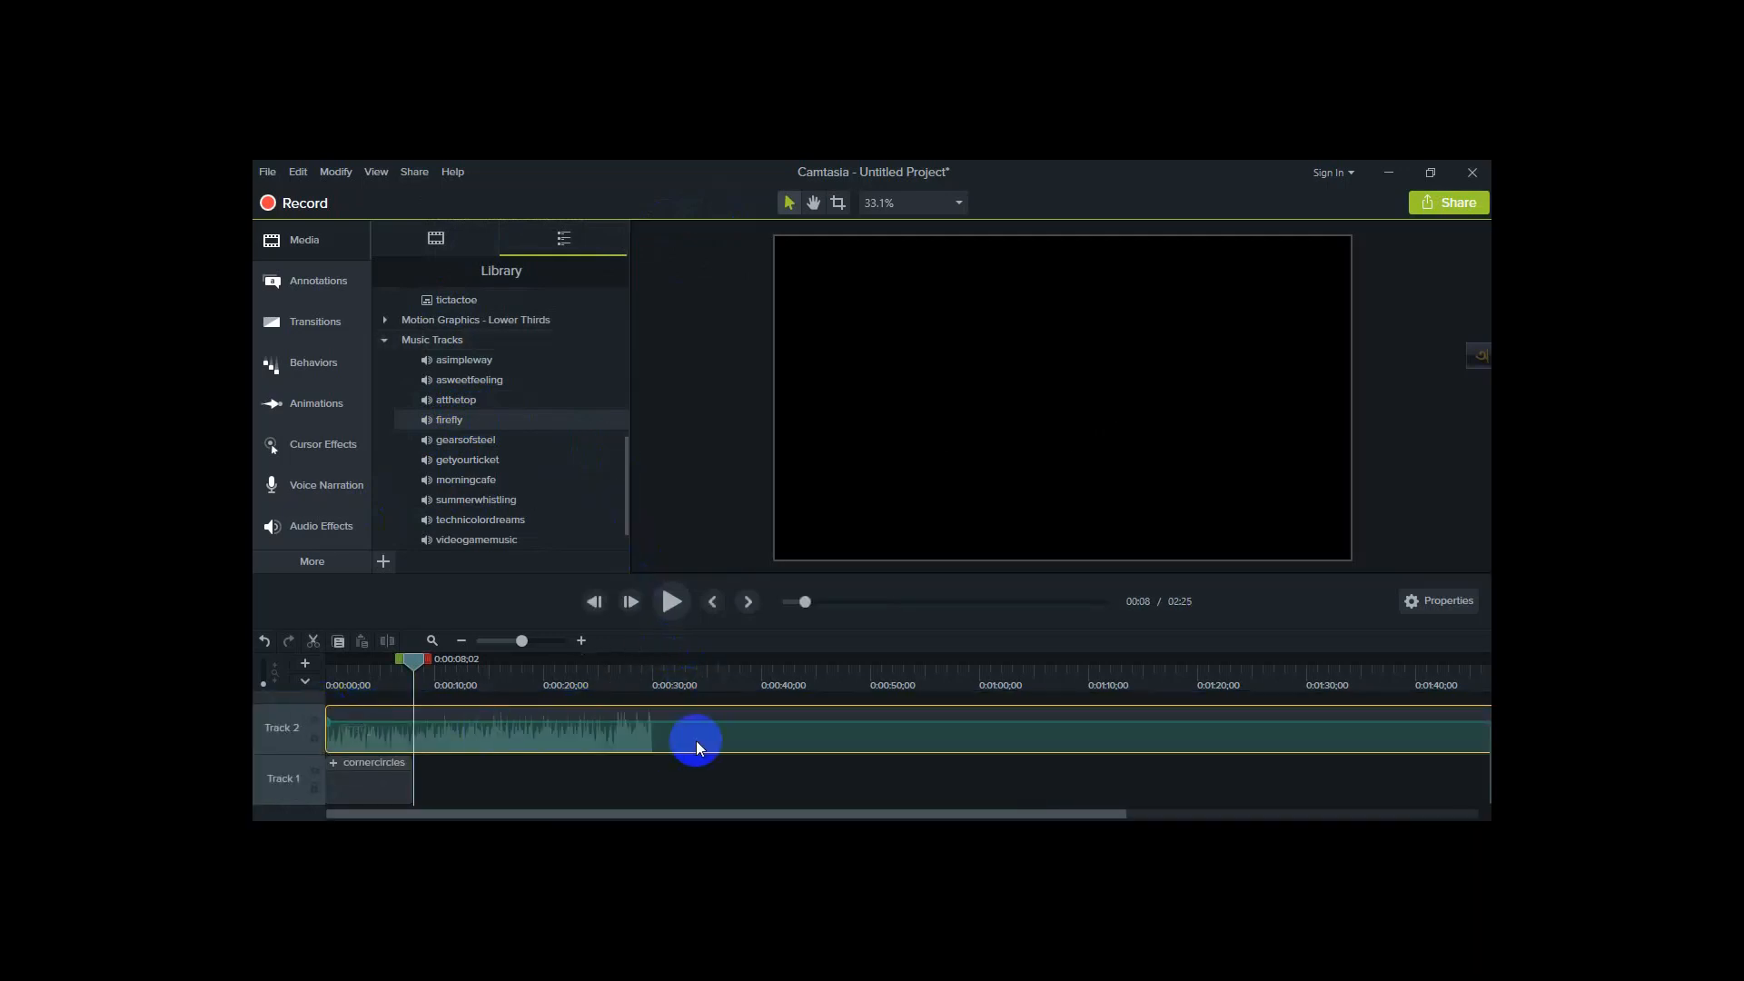
Play the intro with its background music from the beginning of the timeline.
{"action": "left_click", "coordinate": [670, 600]}
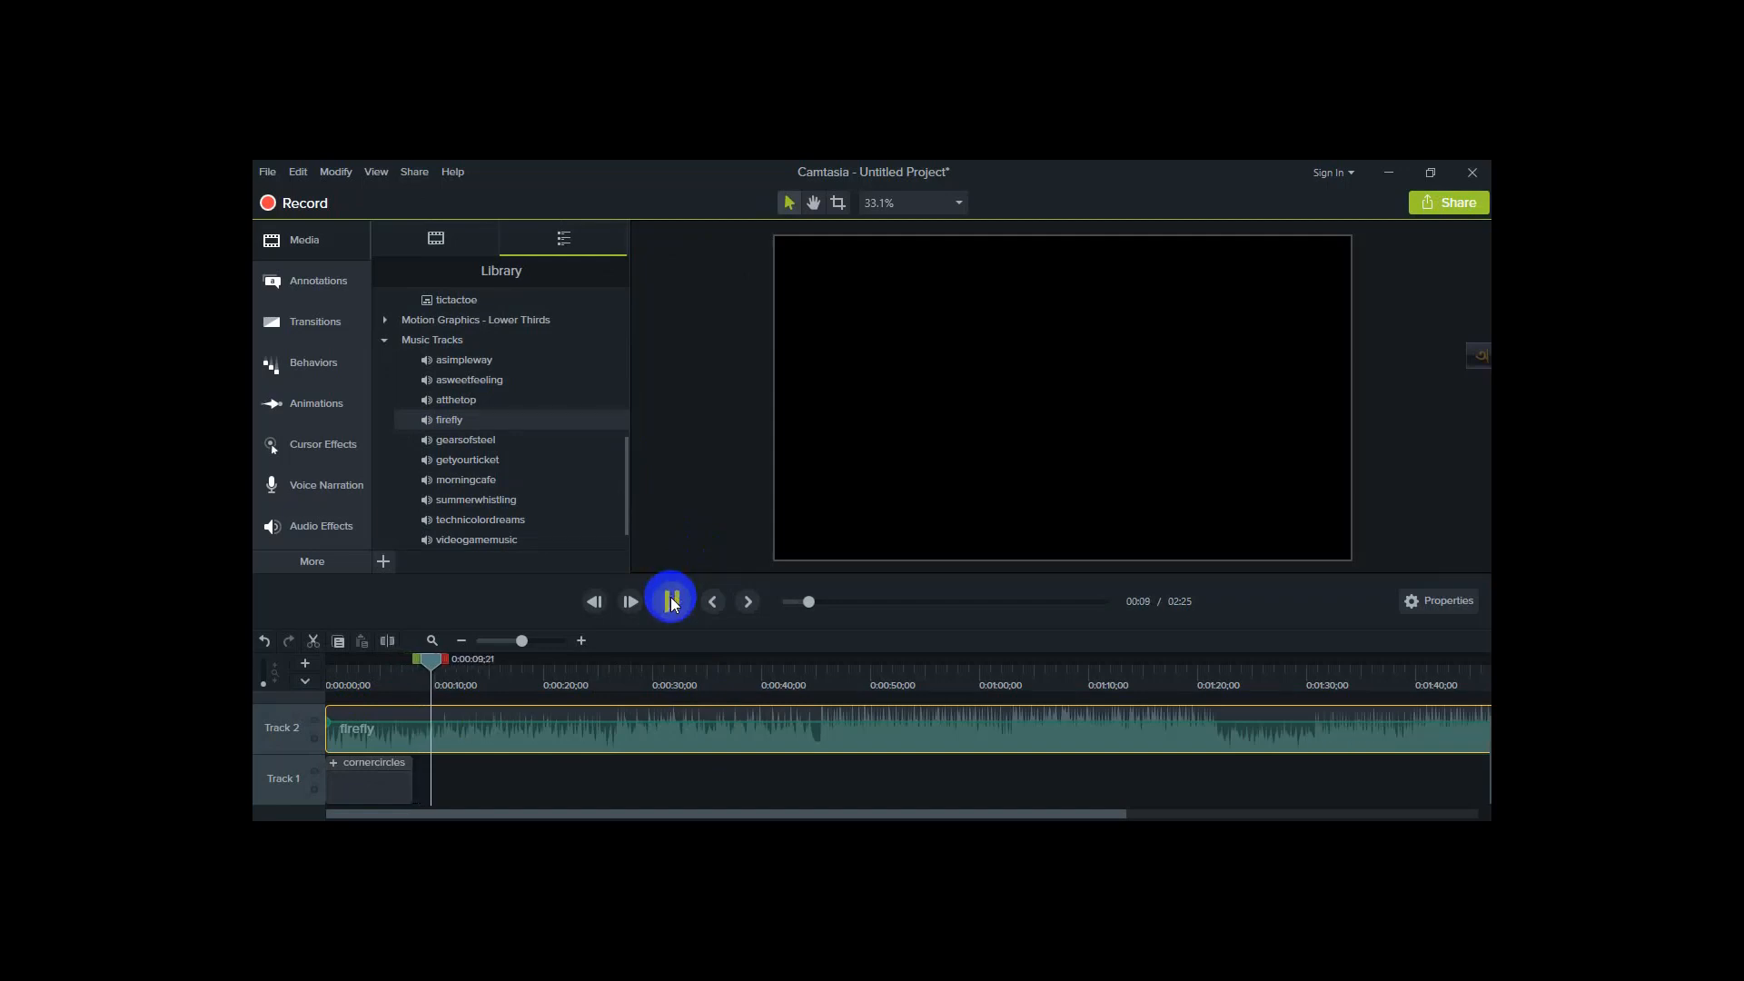
{"action": "left_click_drag", "start_coordinate": [434, 663], "coordinate": [309, 669]}
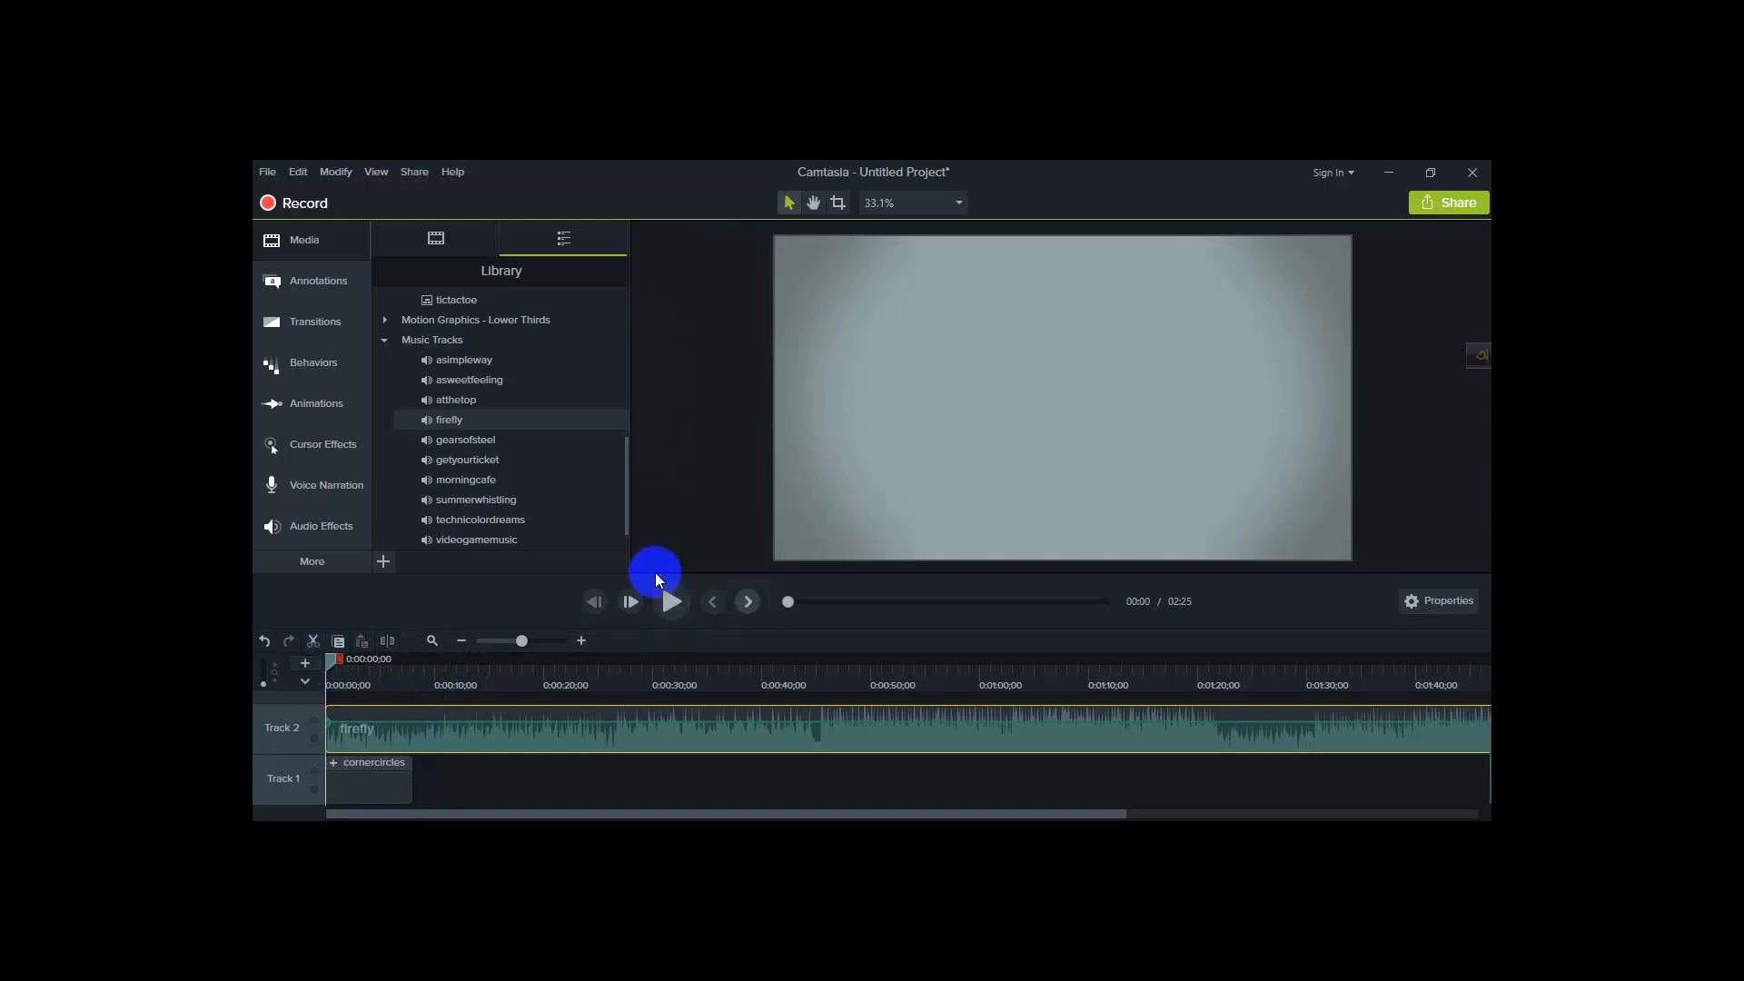
{"action": "left_click", "coordinate": [669, 603]}
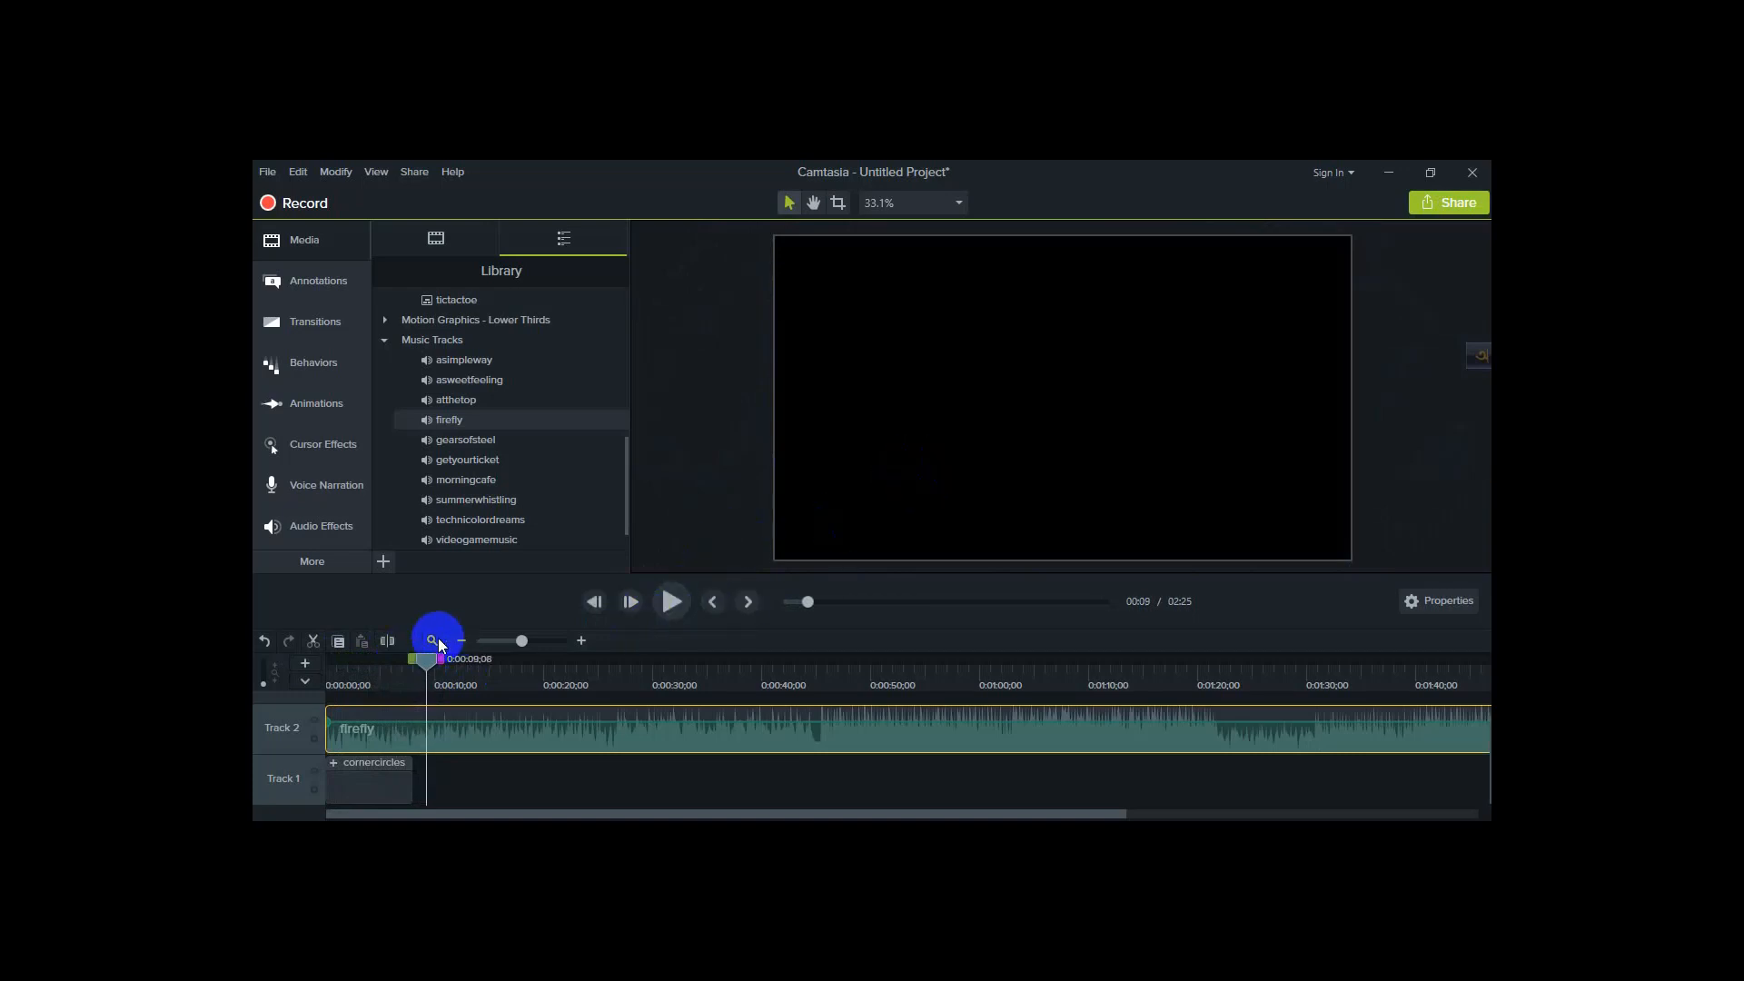
Delete the firefly music from the end of the cornercircles clip, at about 8 seconds, through 0:02:25;24, and play the intro from the start.
{"action": "left_click_drag", "start_coordinate": [426, 660], "coordinate": [327, 672]}
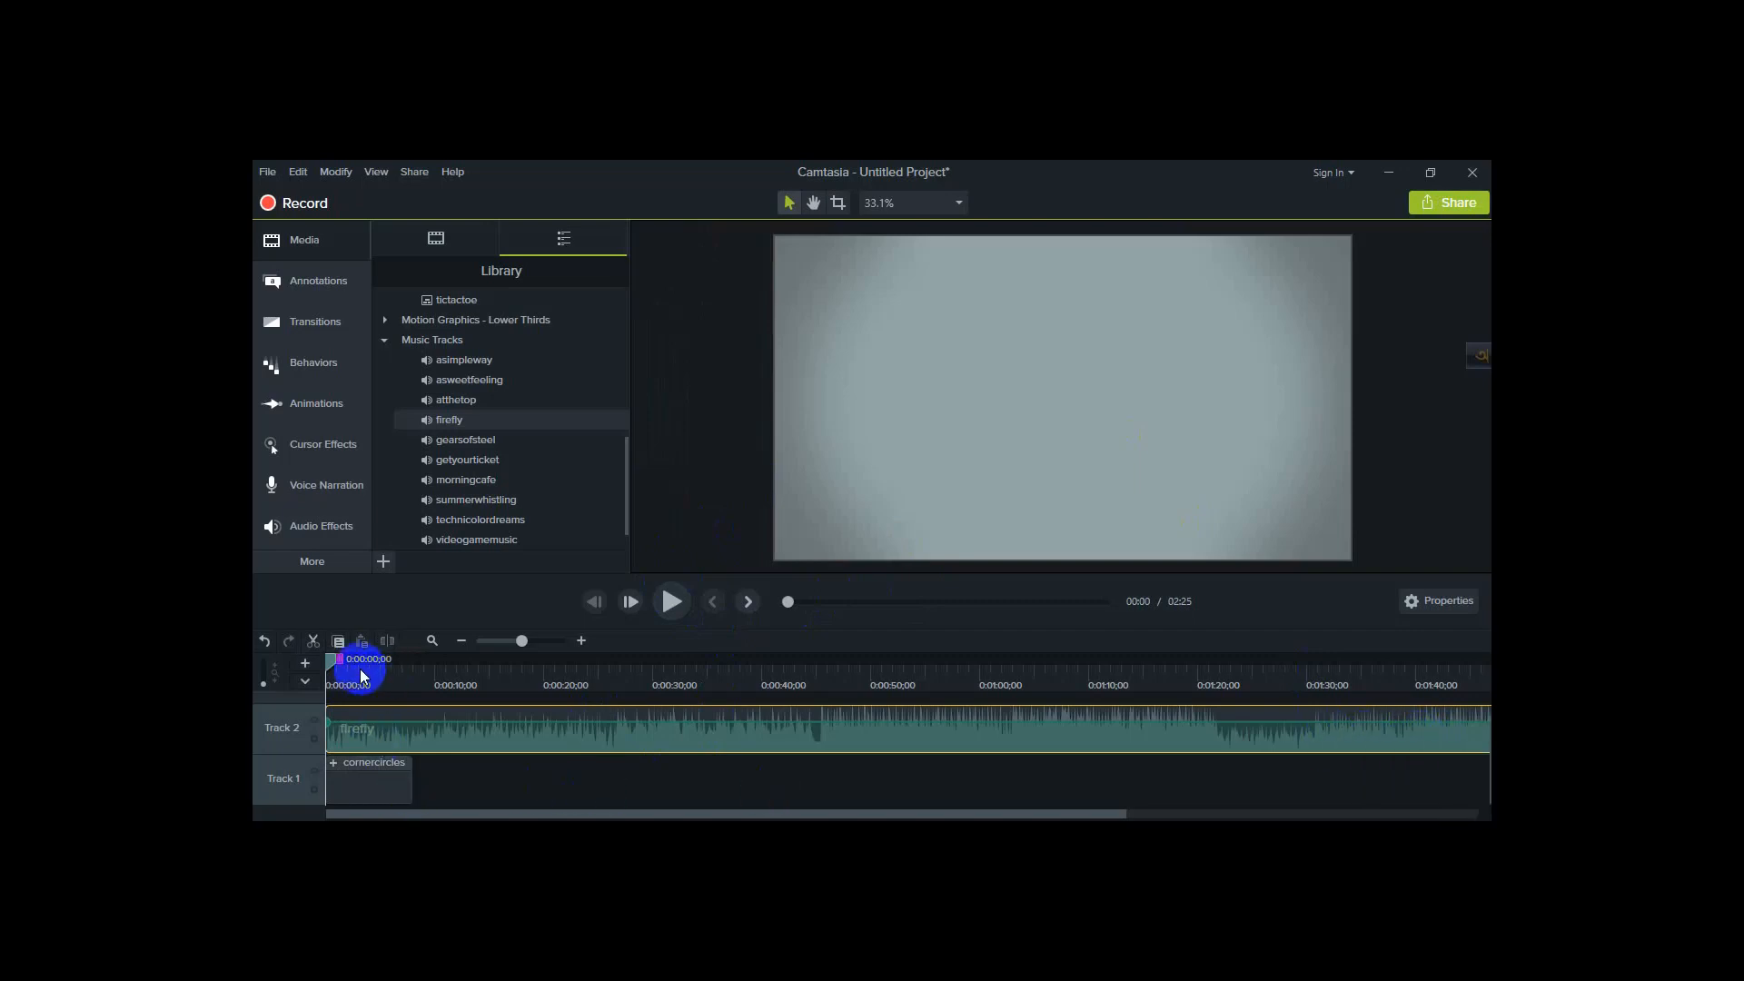
{"action": "left_click_drag", "start_coordinate": [336, 667], "coordinate": [1468, 661]}
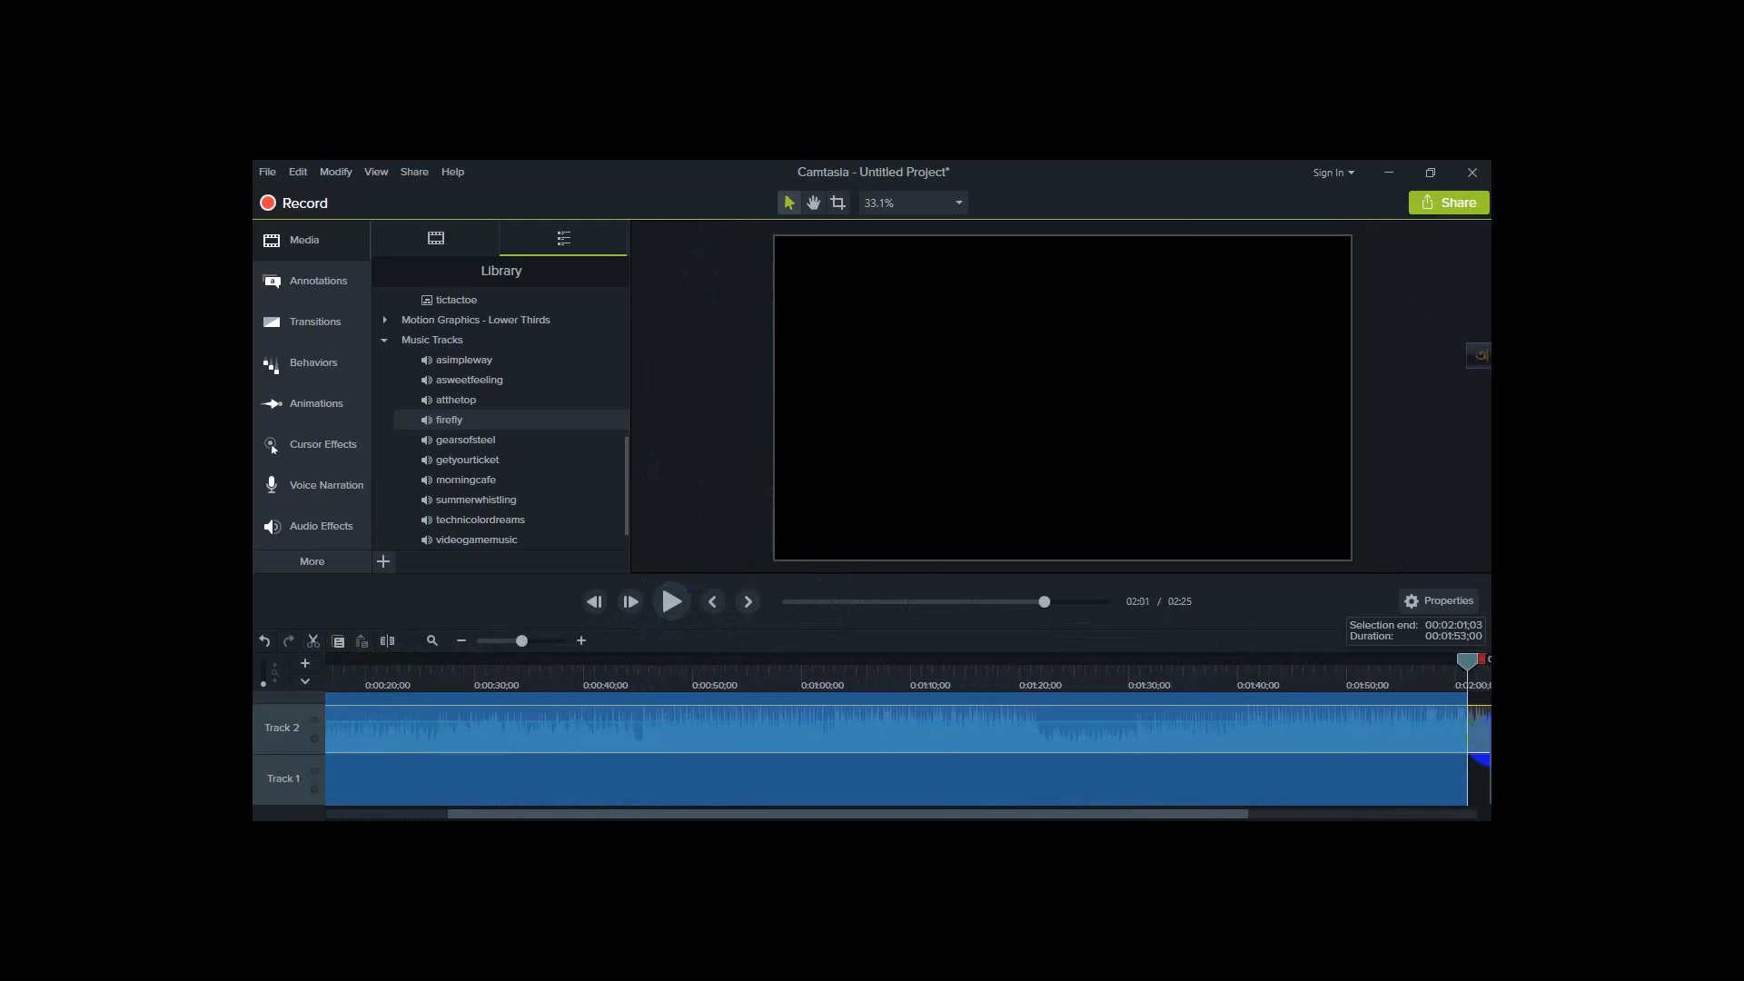
{"action": "left_click_drag", "start_coordinate": [1482, 762], "coordinate": [1181, 350]}
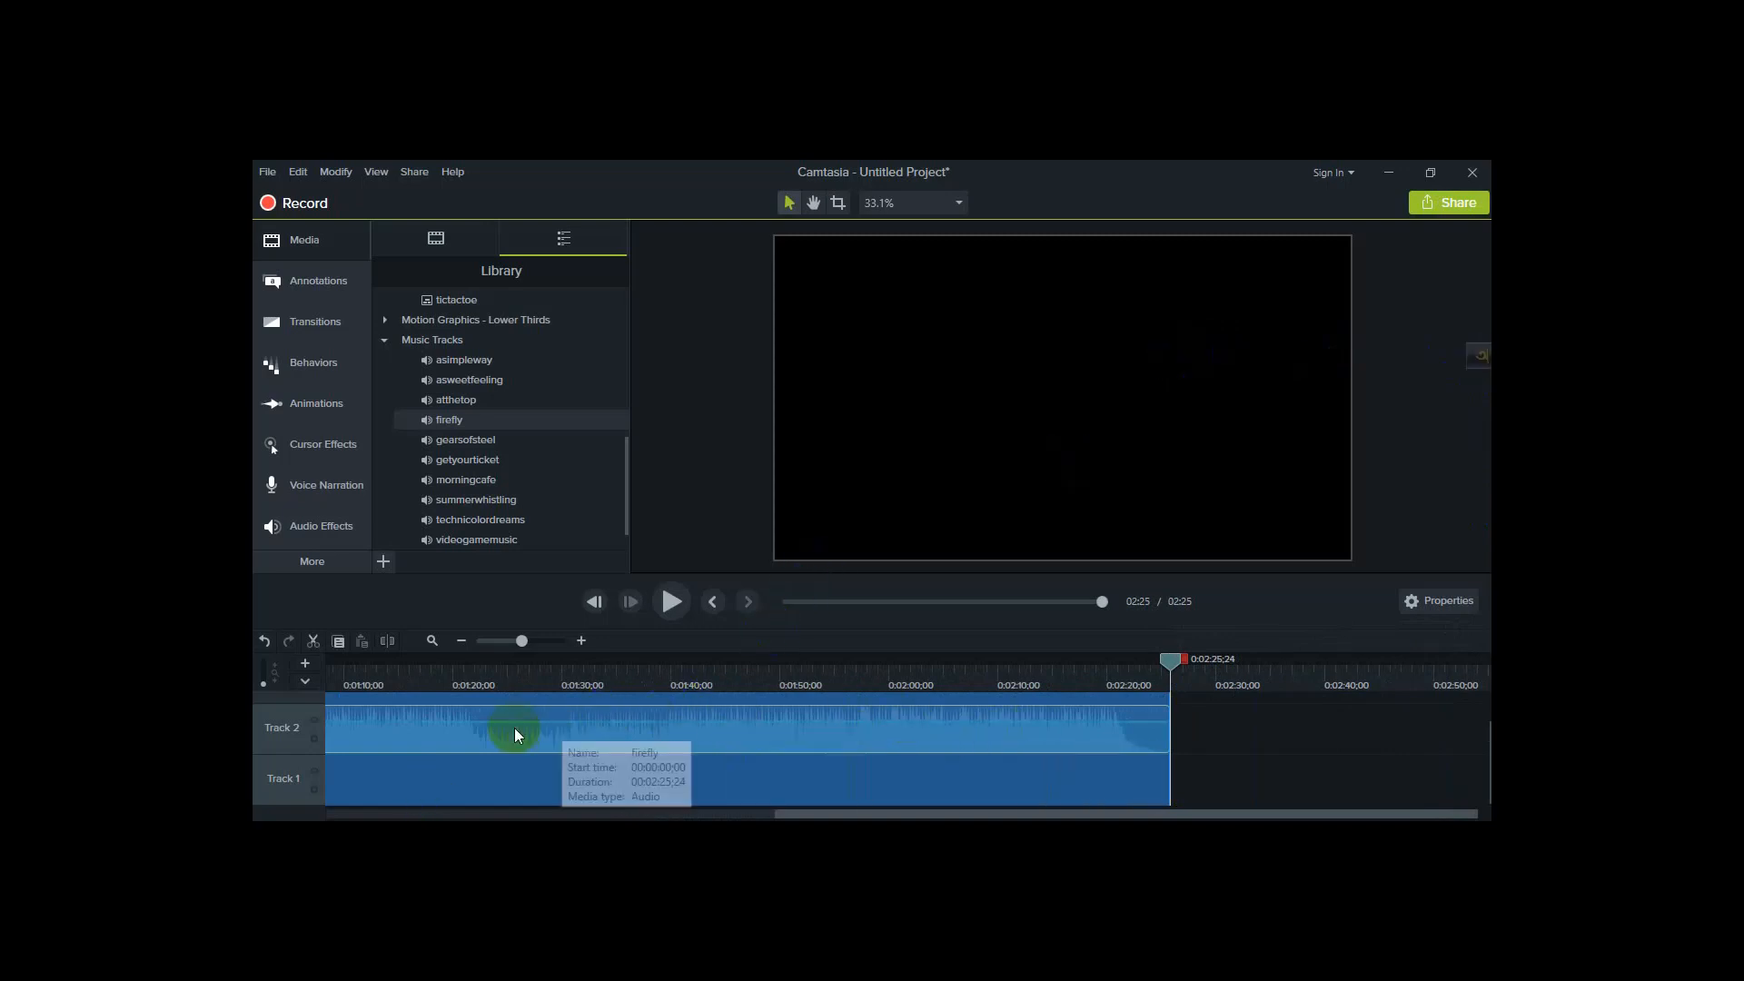
{"action": "right_click", "coordinate": [786, 732]}
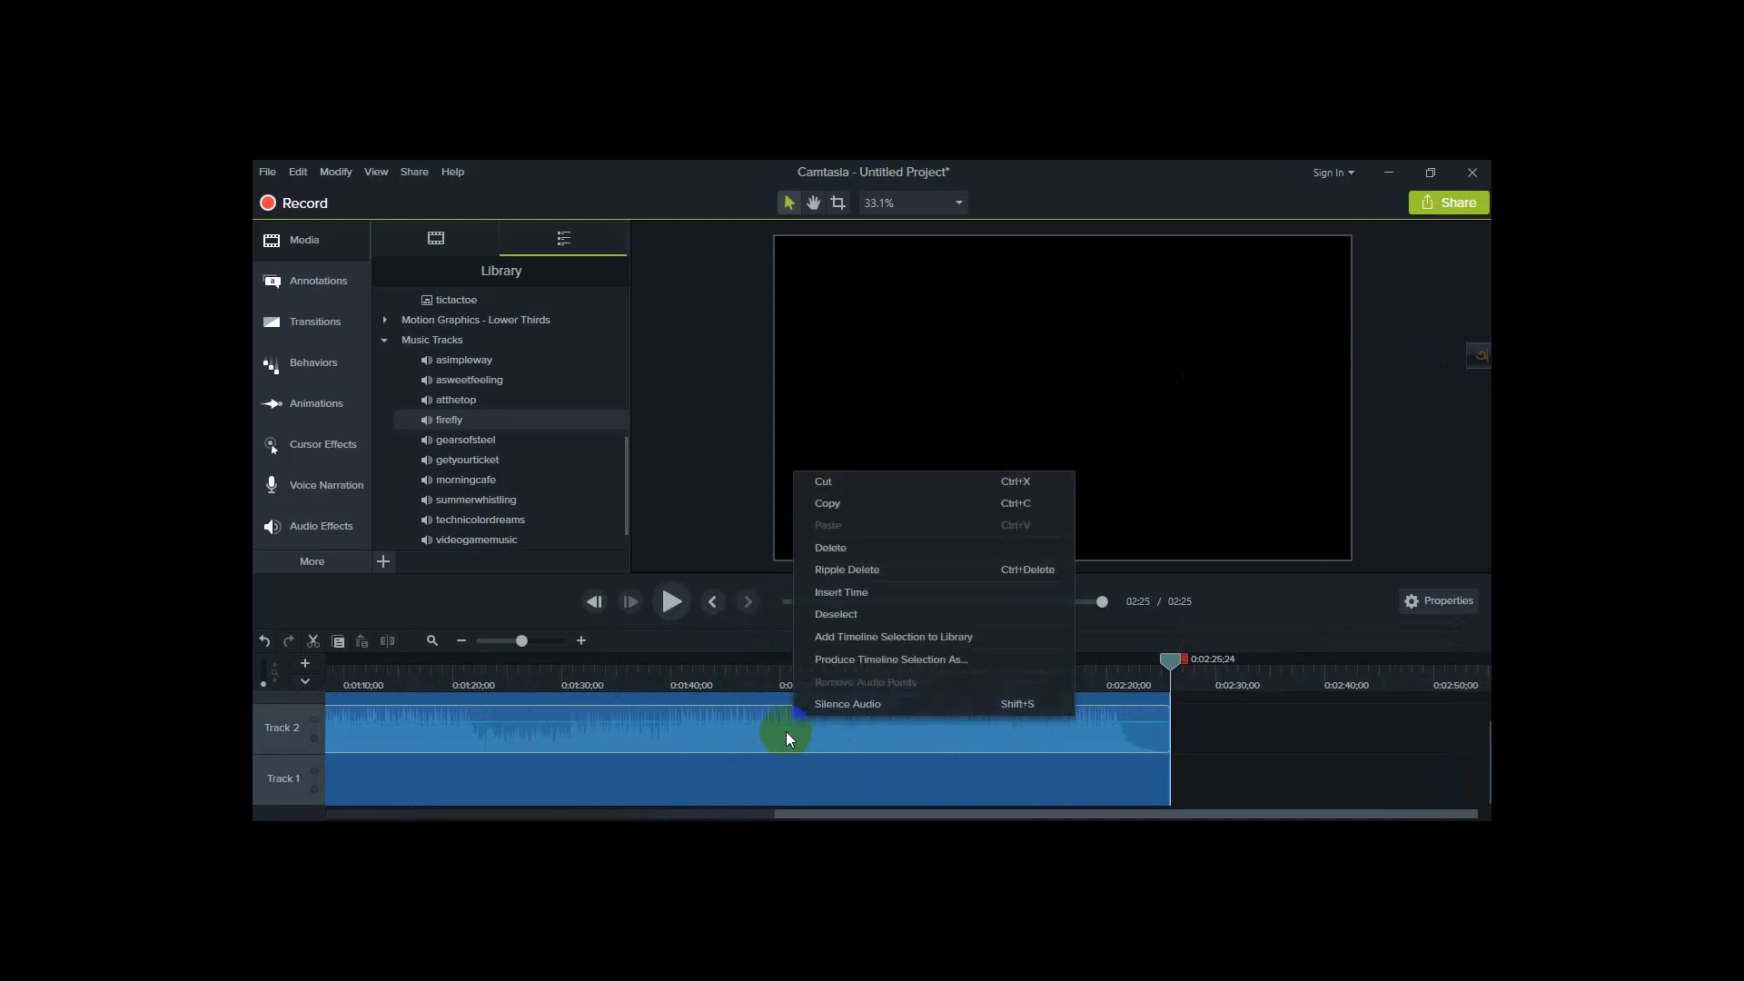
{"action": "left_click", "coordinate": [847, 549]}
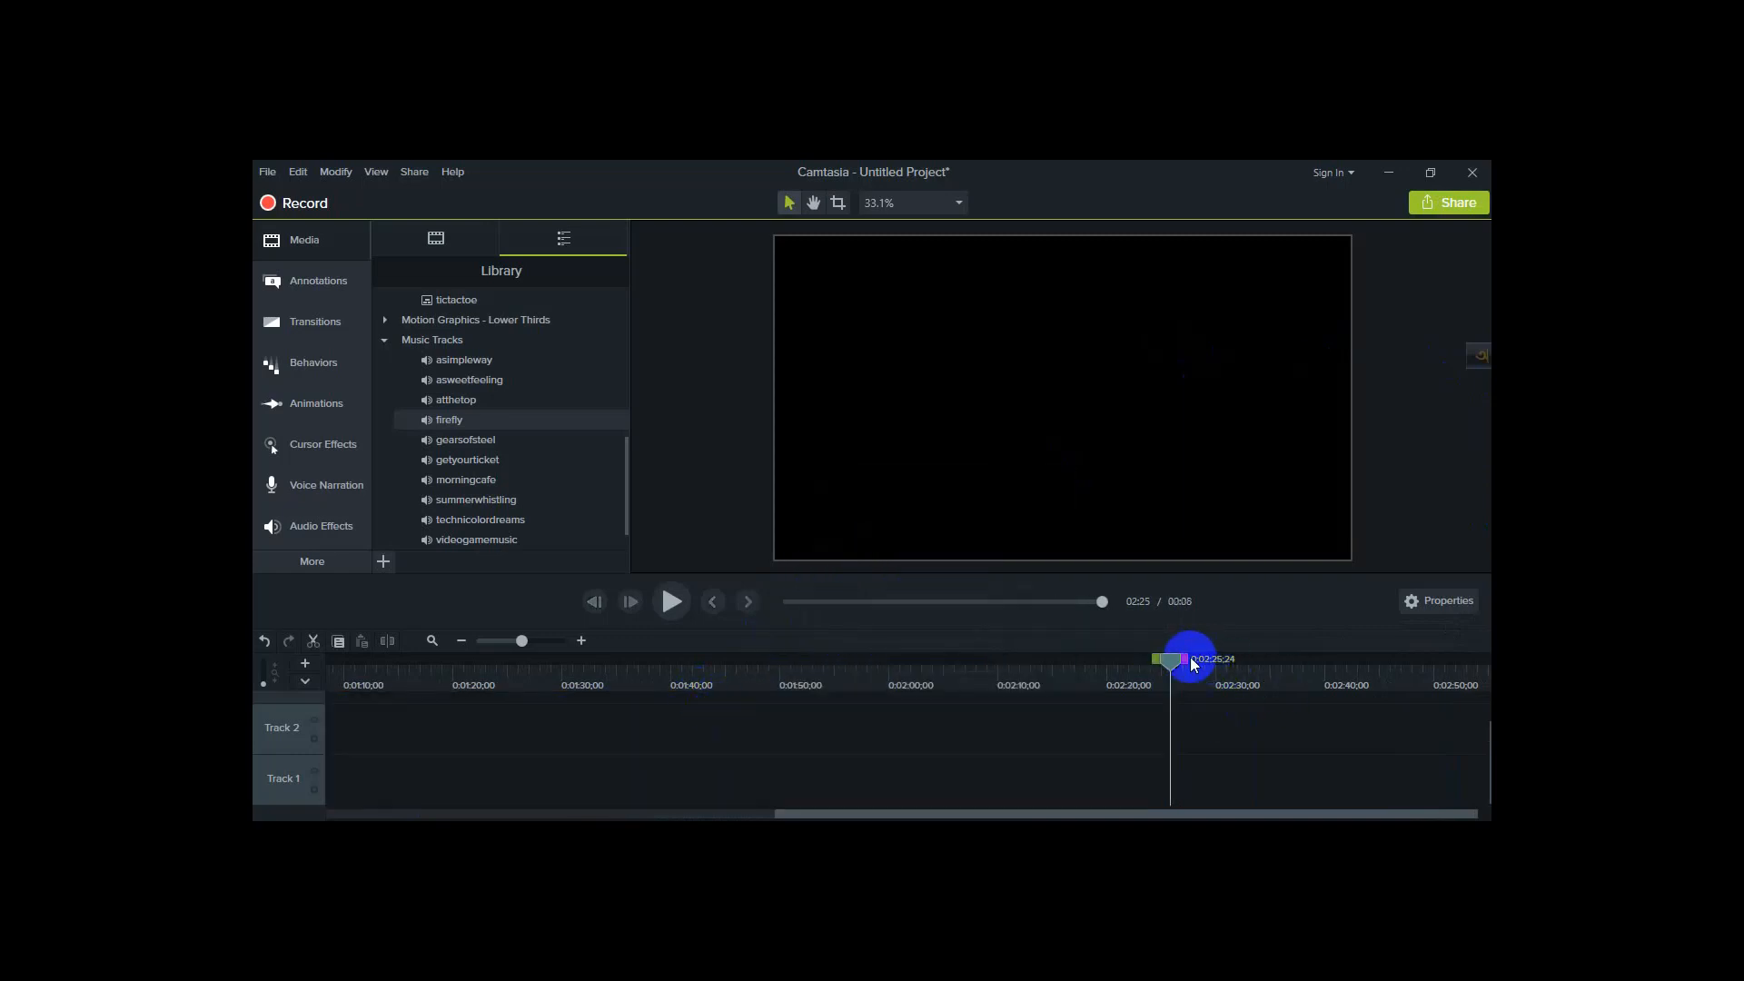
{"action": "left_click", "coordinate": [672, 603]}
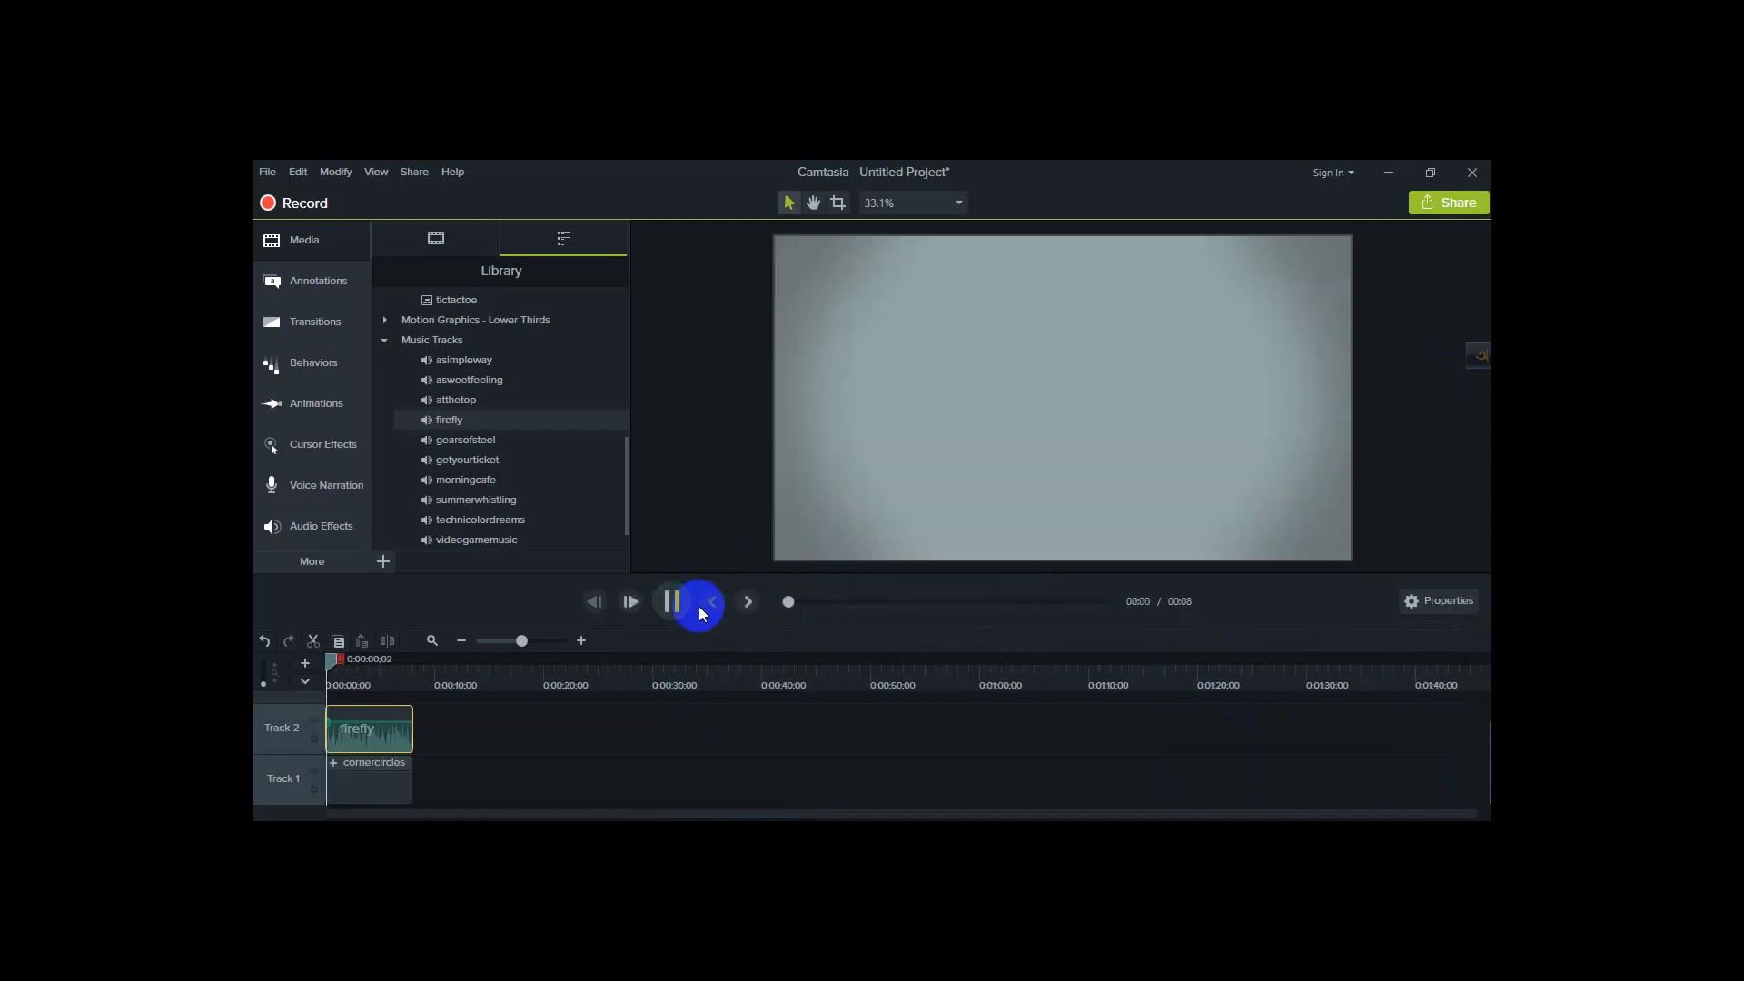